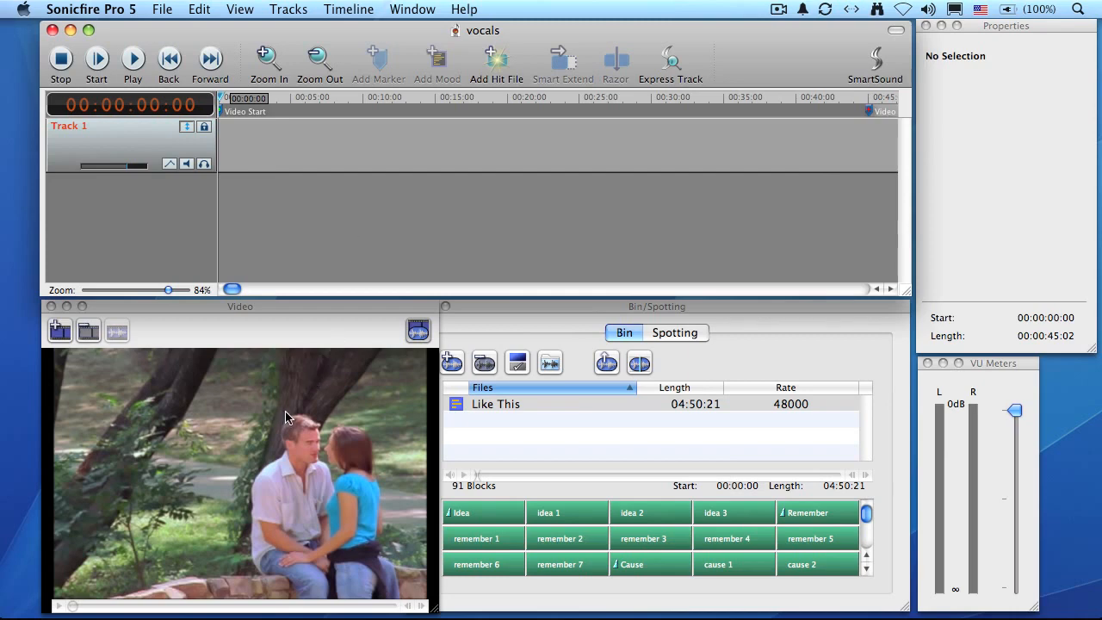
Step: Play the video through on the timeline and return the playhead to the beginning
click(133, 58)
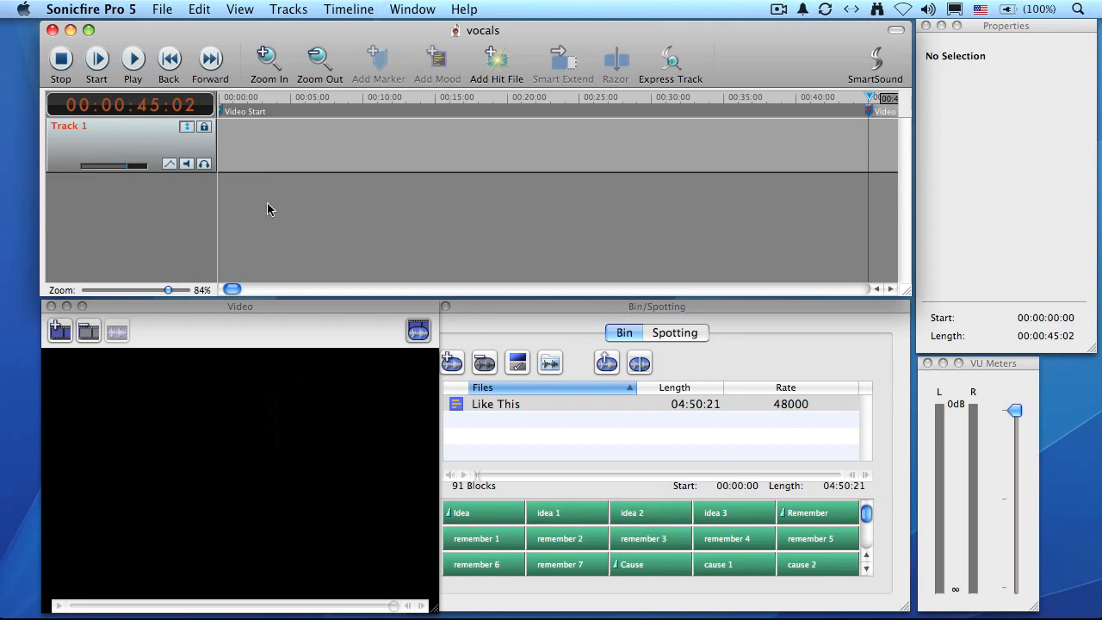
click(226, 338)
key(Home)
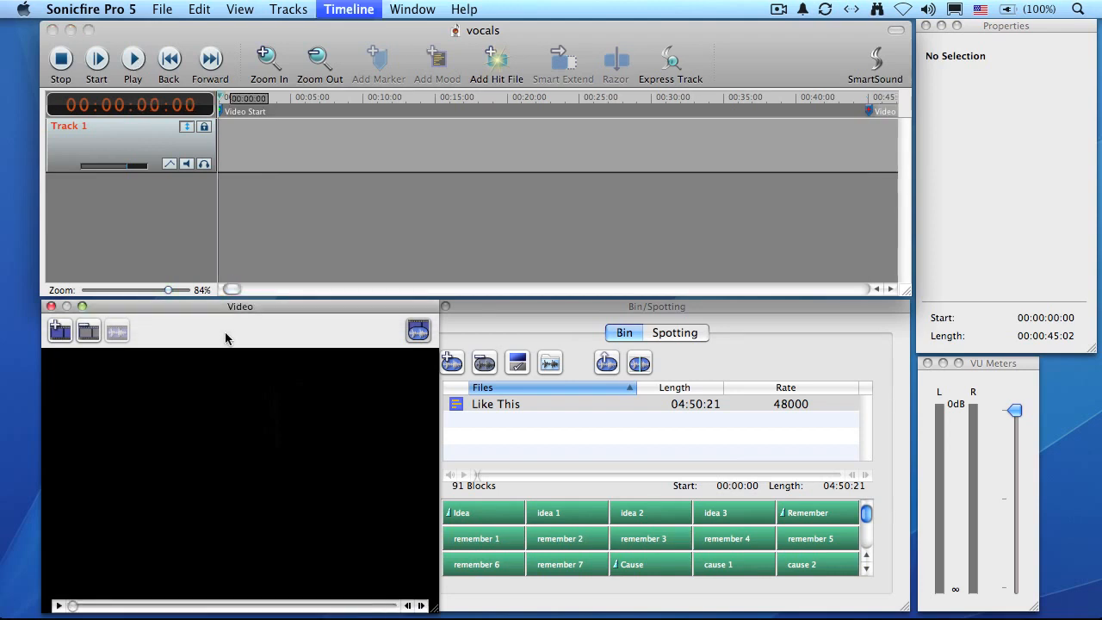
Step: Open the Express Track music browser and reposition its window over the timeline
click(361, 226)
click(415, 7)
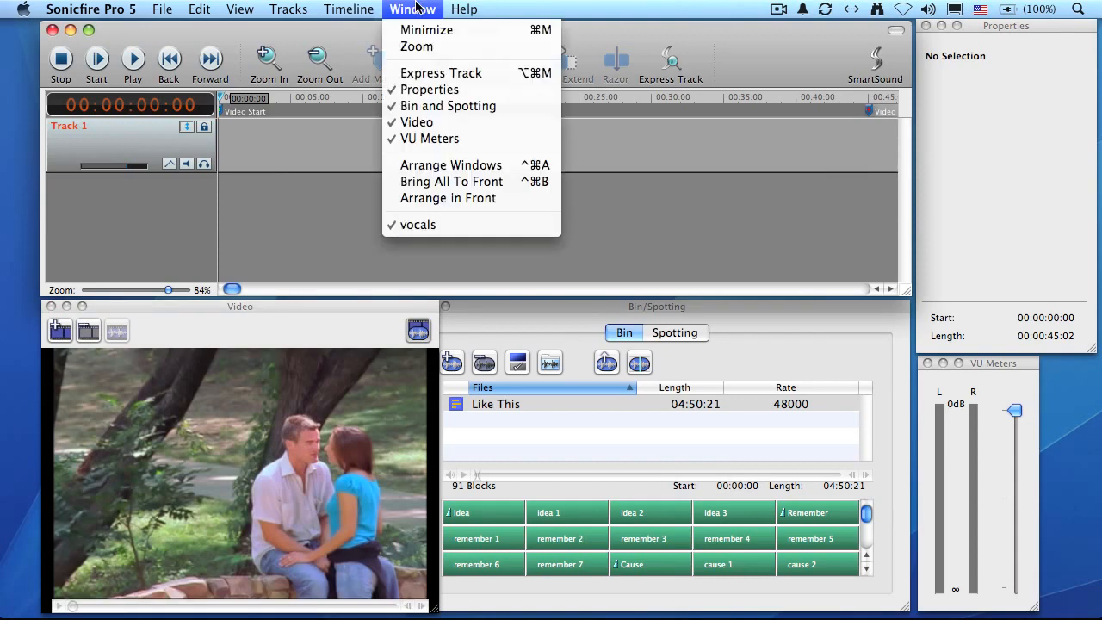
click(441, 73)
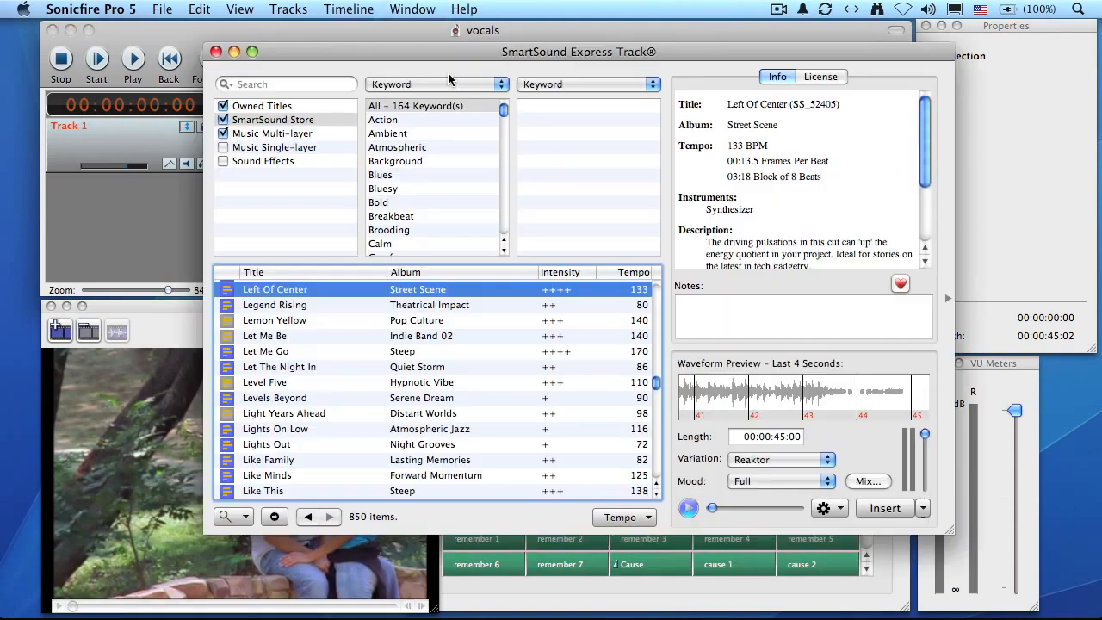
drag(453, 43, 394, 39)
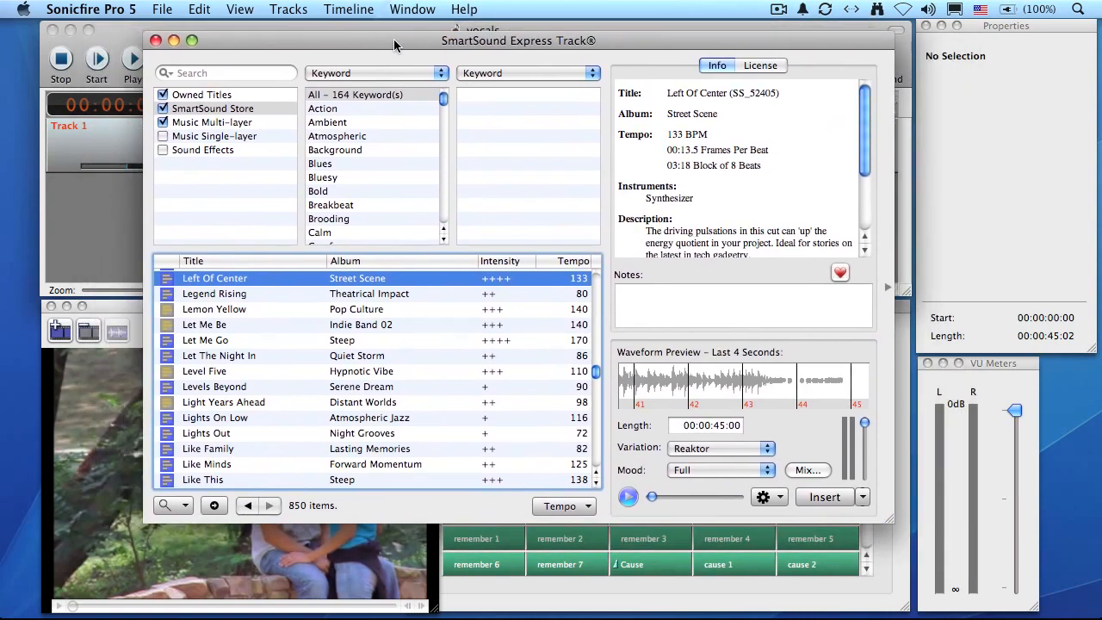
Step: Search the music library for "Lyrics", and clear the search again
click(264, 75)
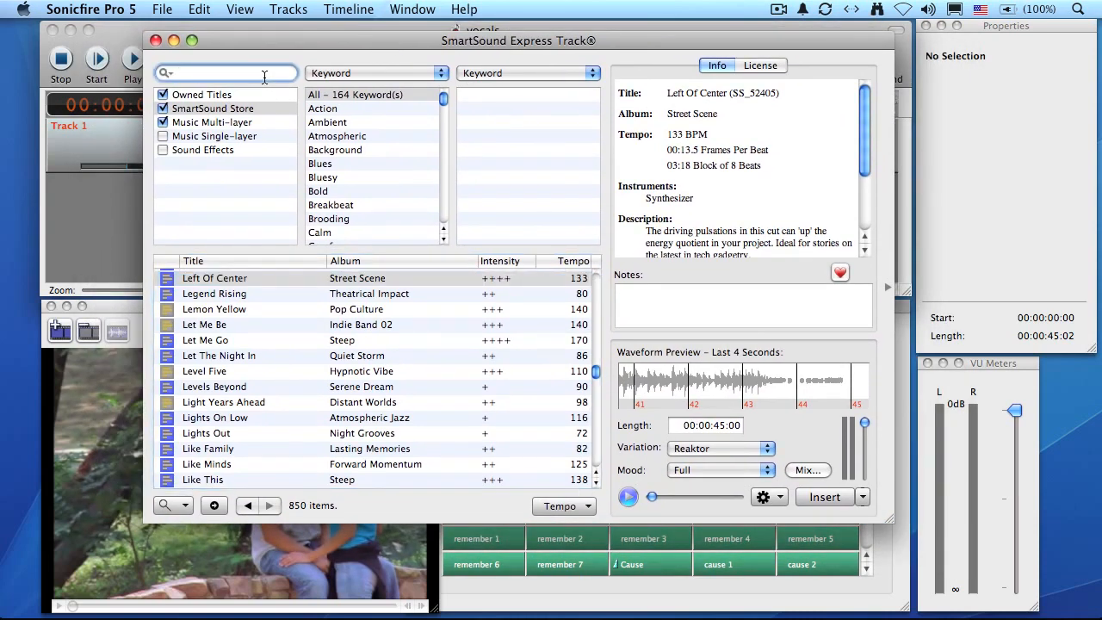
text(Lyrics)
key(Return)
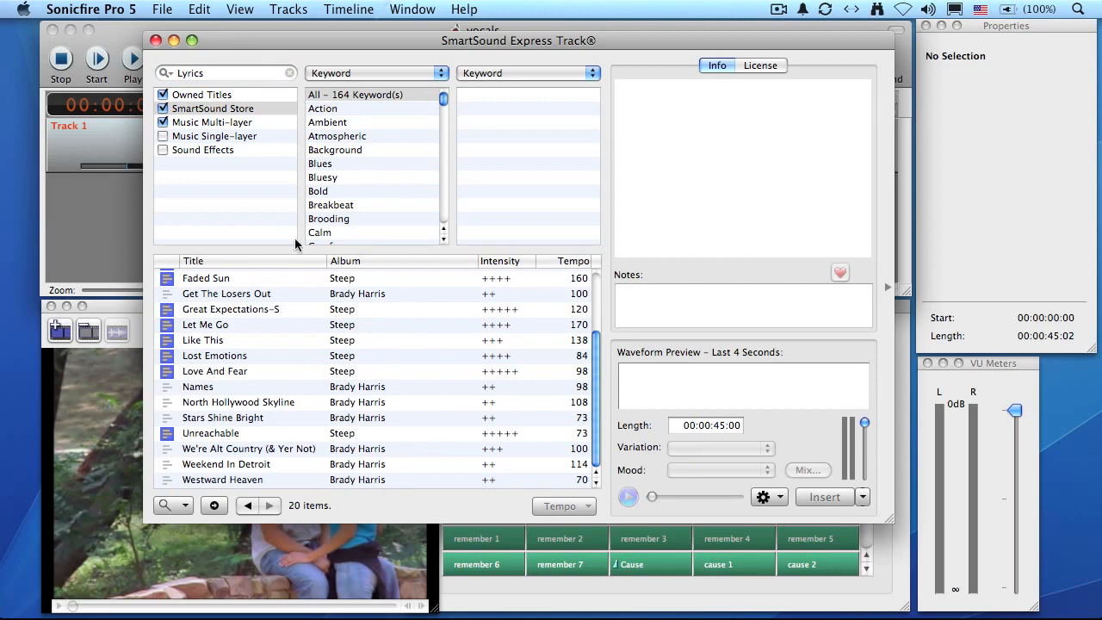
click(289, 73)
Step: Filter the music library by the keyword Song and browse the matching titles
click(370, 76)
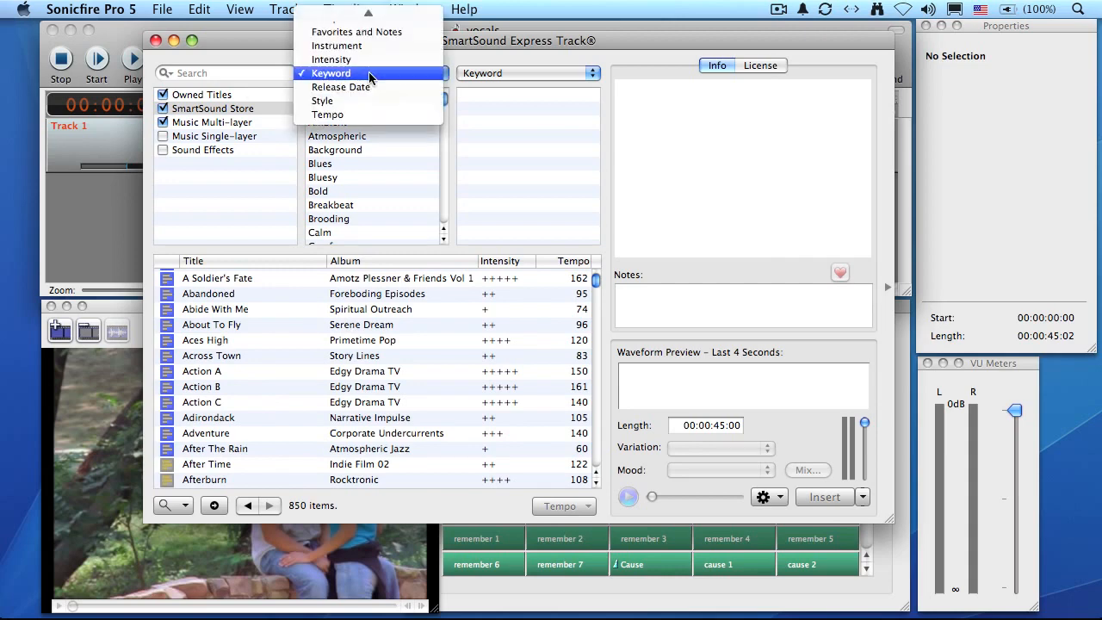
click(370, 75)
drag(444, 102, 434, 192)
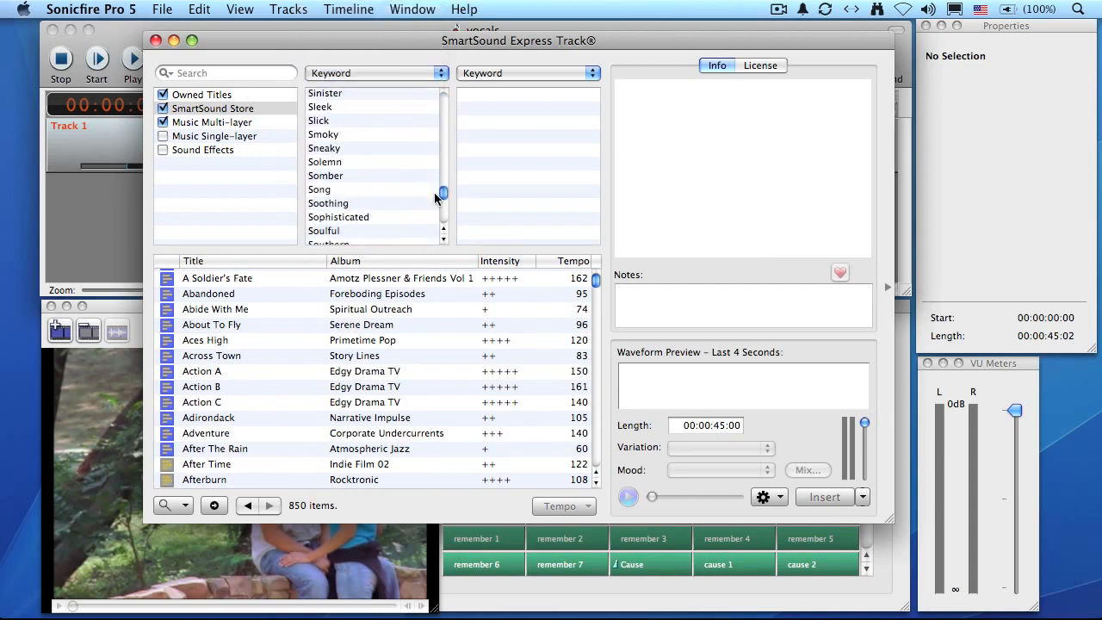
click(358, 189)
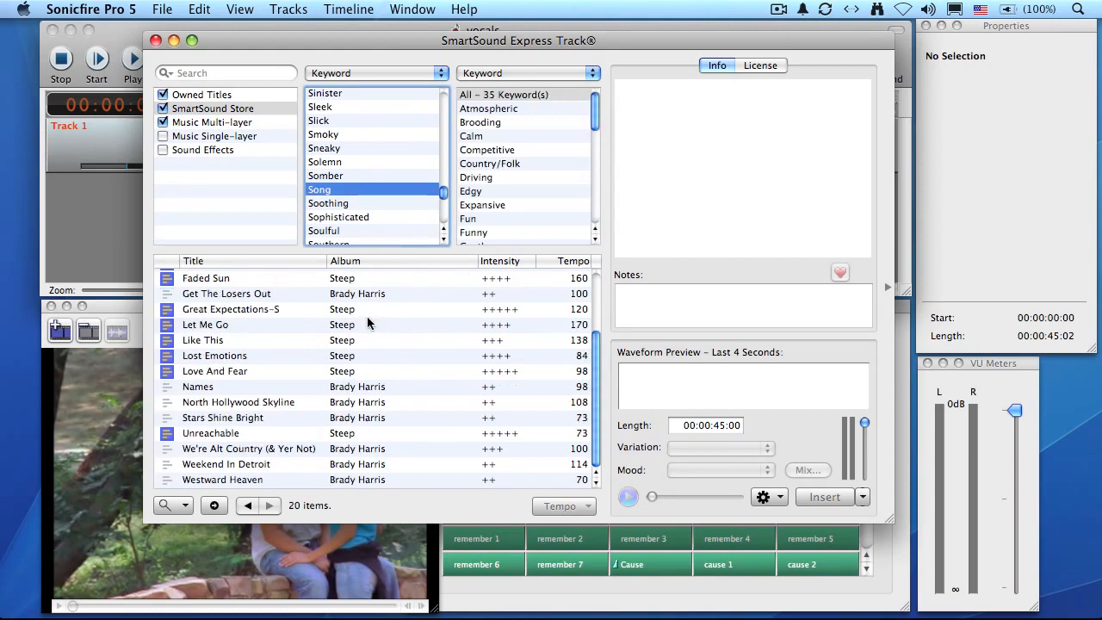
scroll(368, 321, up, 5)
scroll(365, 316, down, 3)
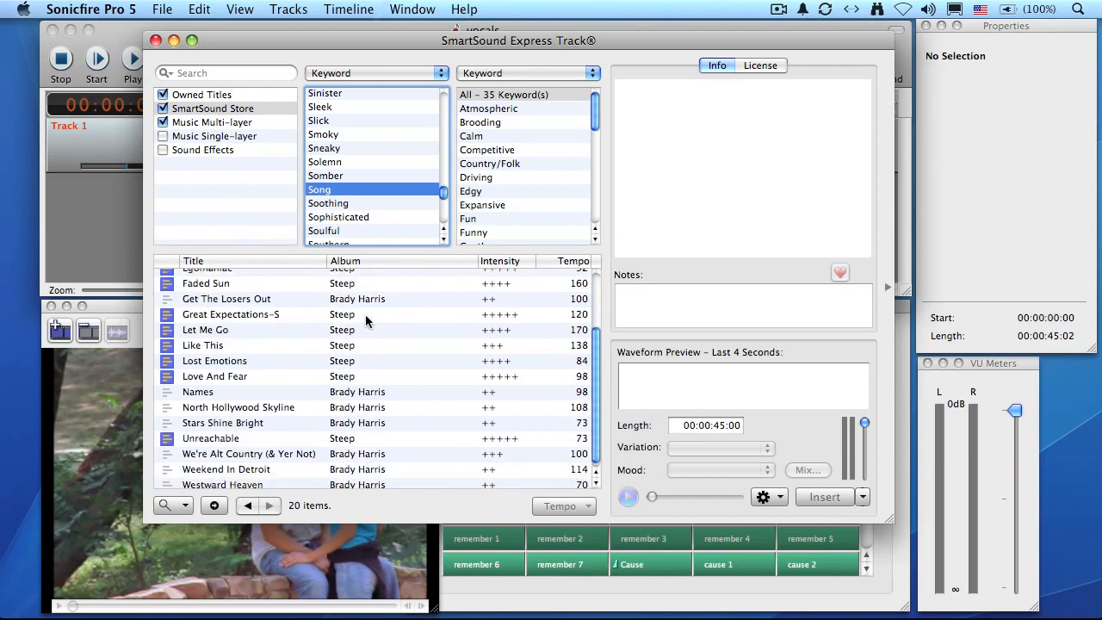
scroll(362, 315, up, 5)
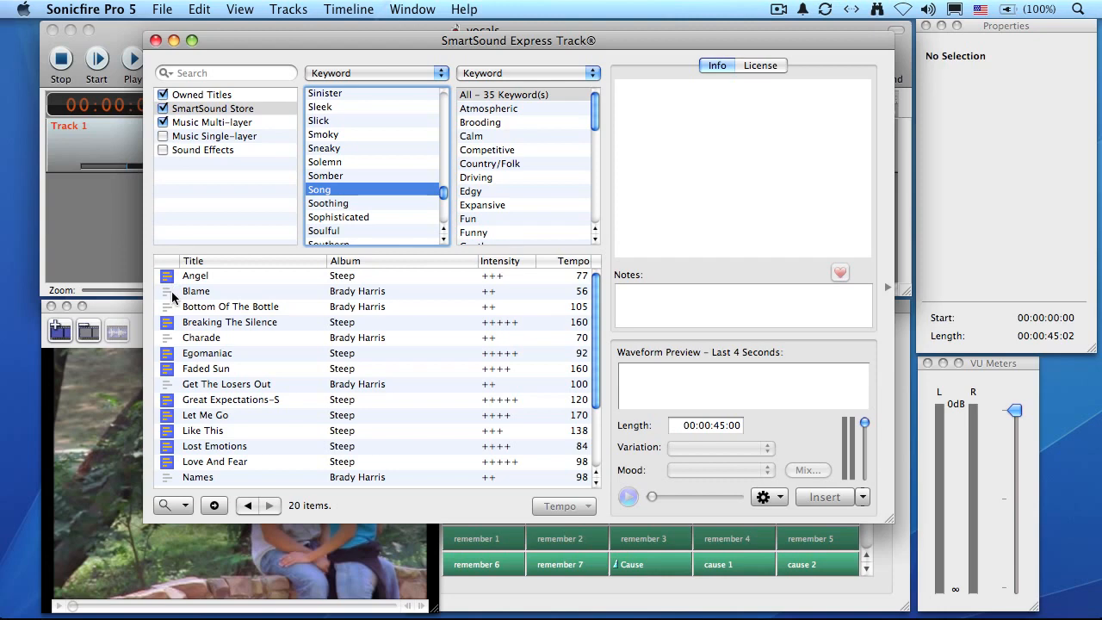
Step: Preview the songs Angel, Blame and Bottom Of The Bottle one after another against the video
click(223, 275)
click(629, 497)
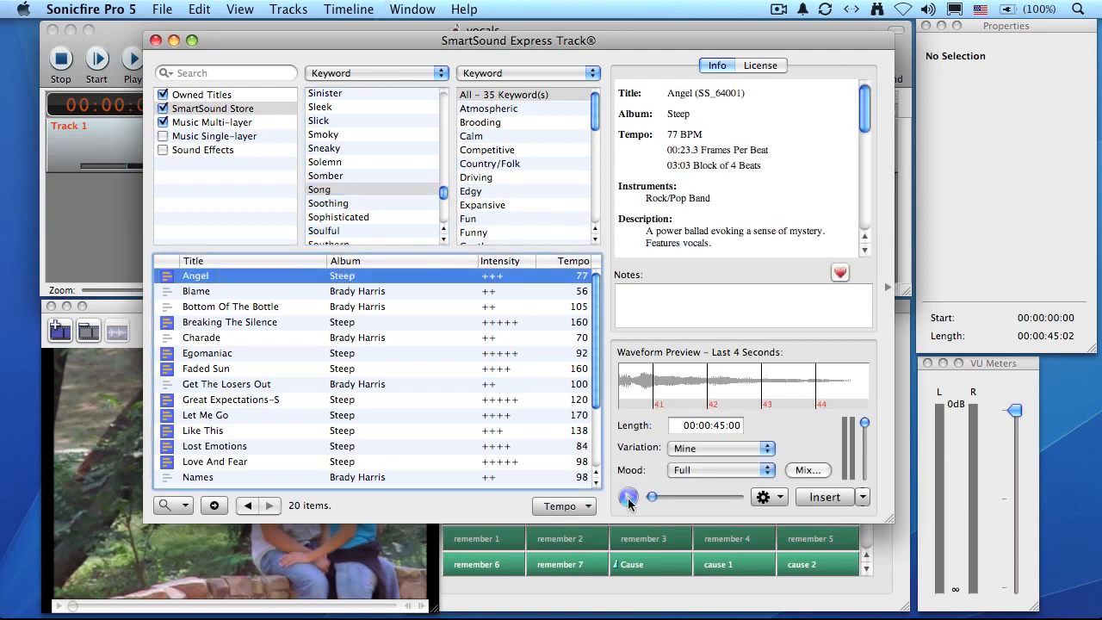
click(629, 501)
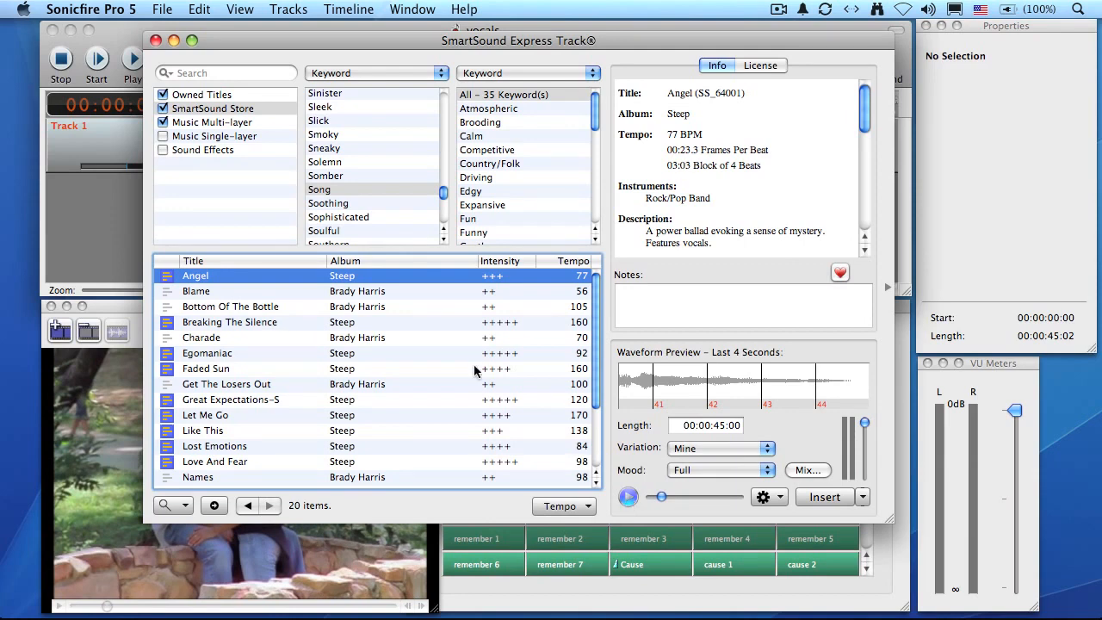
click(382, 292)
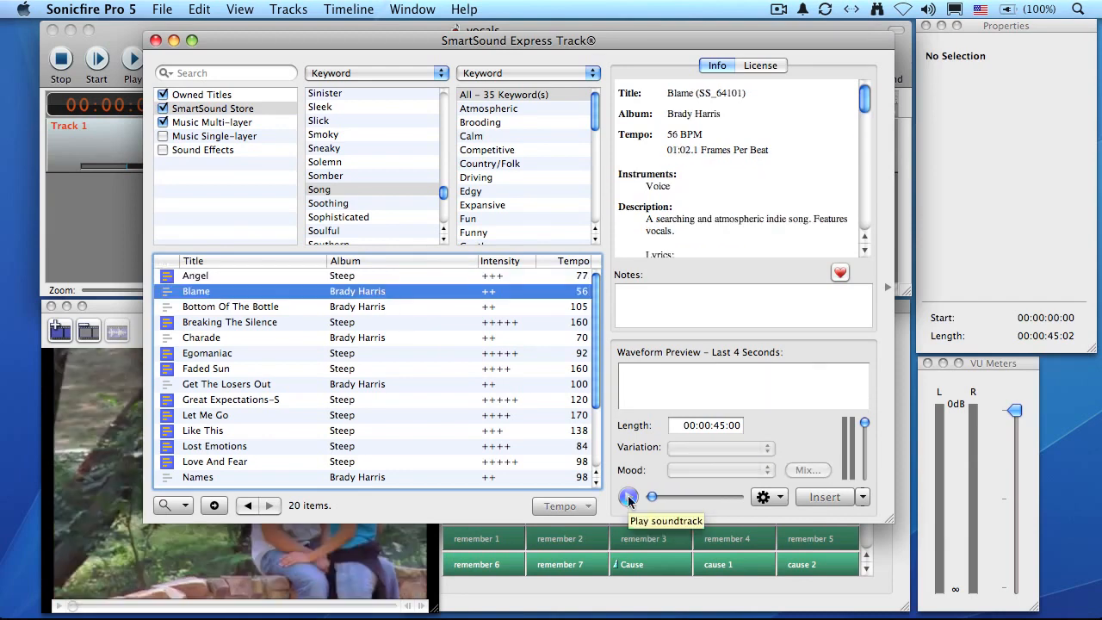
click(629, 498)
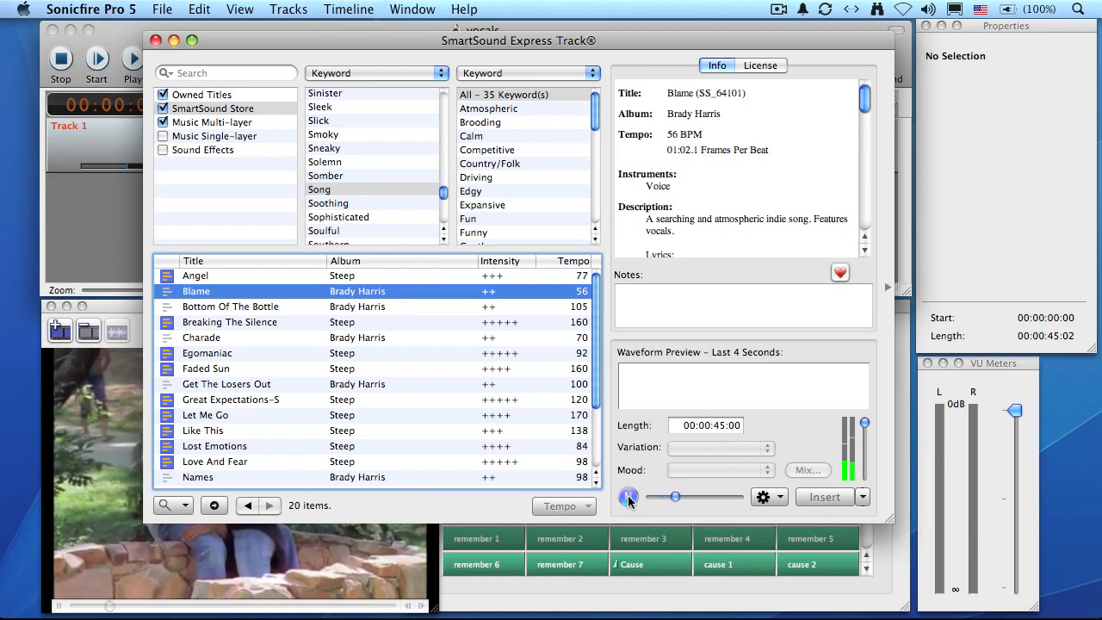
click(629, 500)
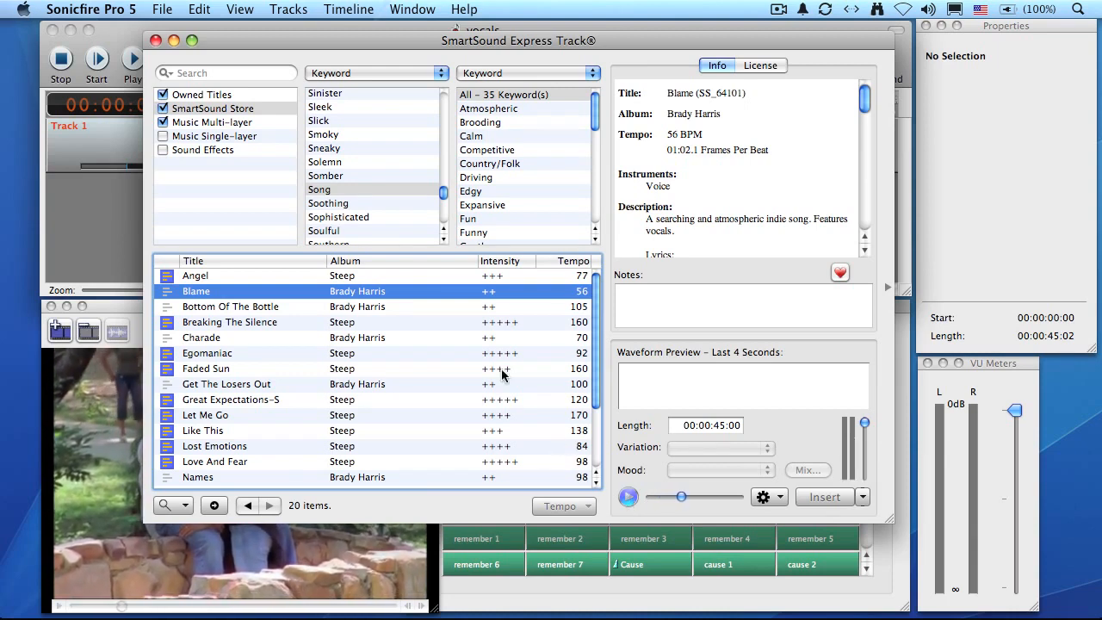
click(413, 306)
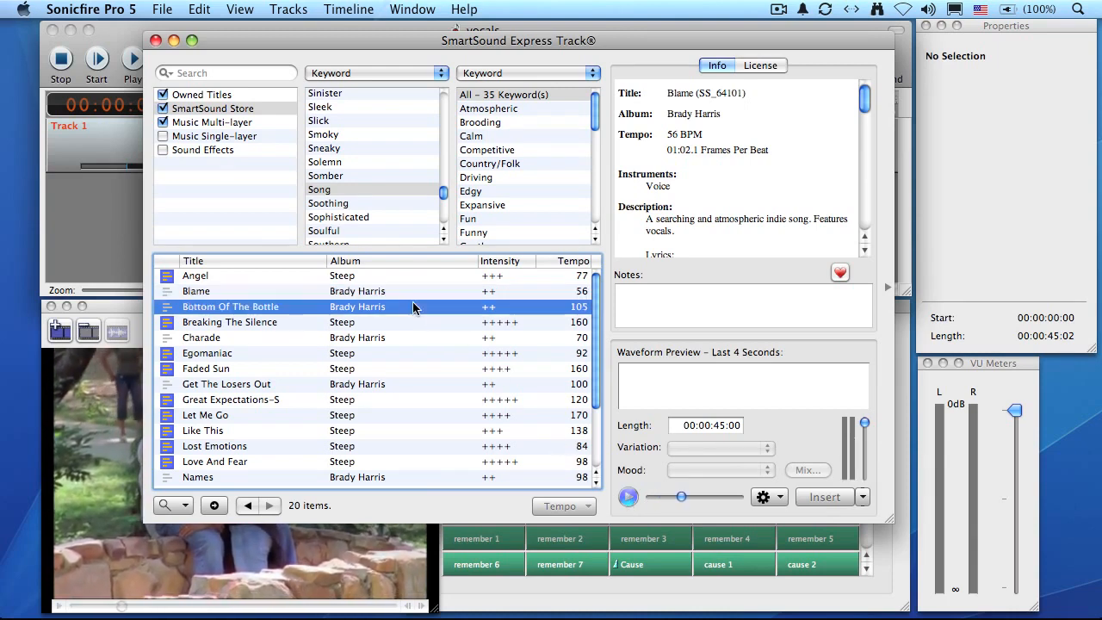
click(628, 499)
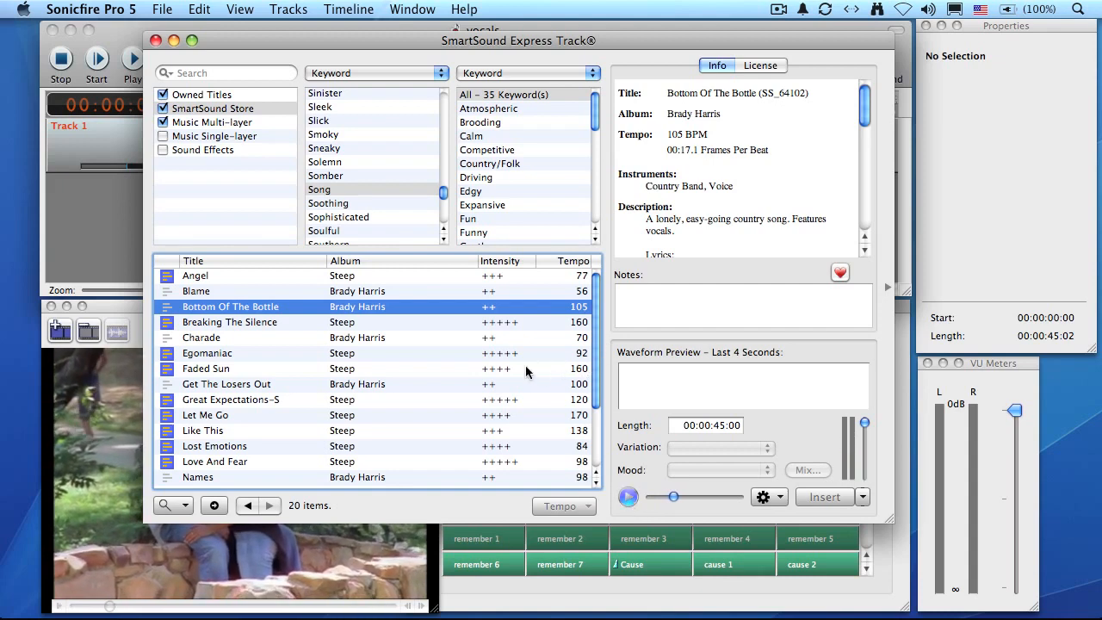
Step: Select the song Like This from the Steep album and preview its Idea variation with the video in view
click(300, 432)
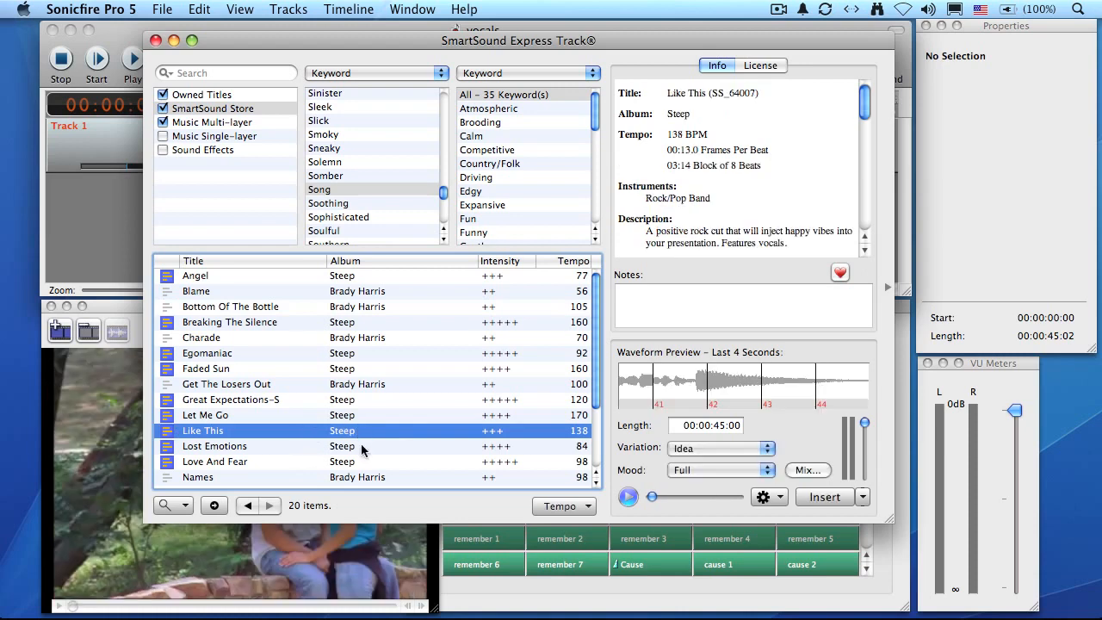
drag(446, 41, 655, 29)
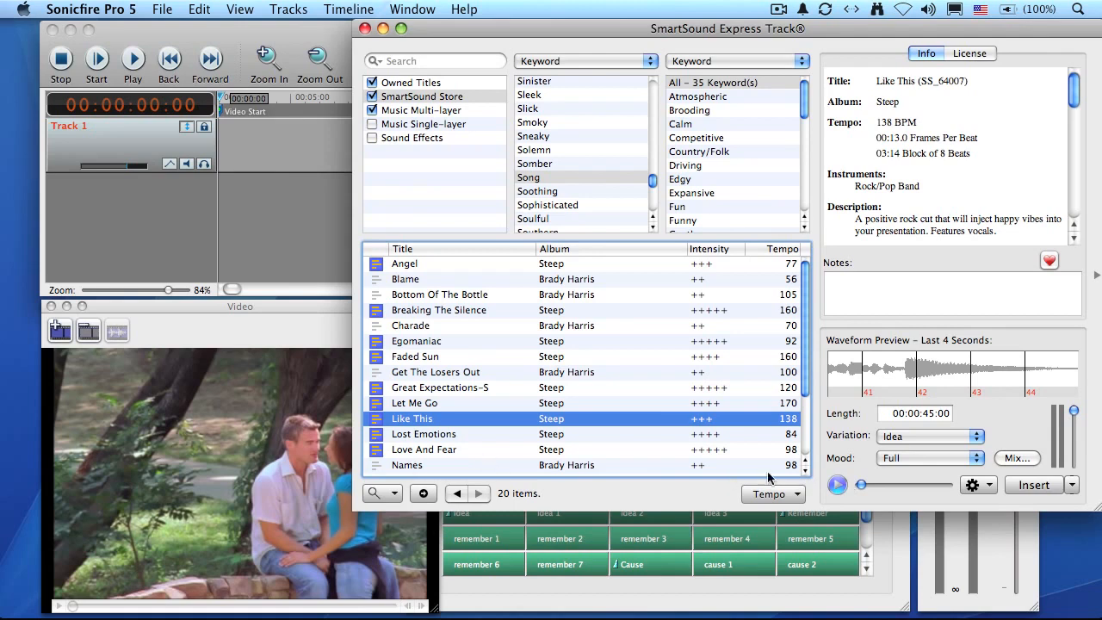
click(838, 486)
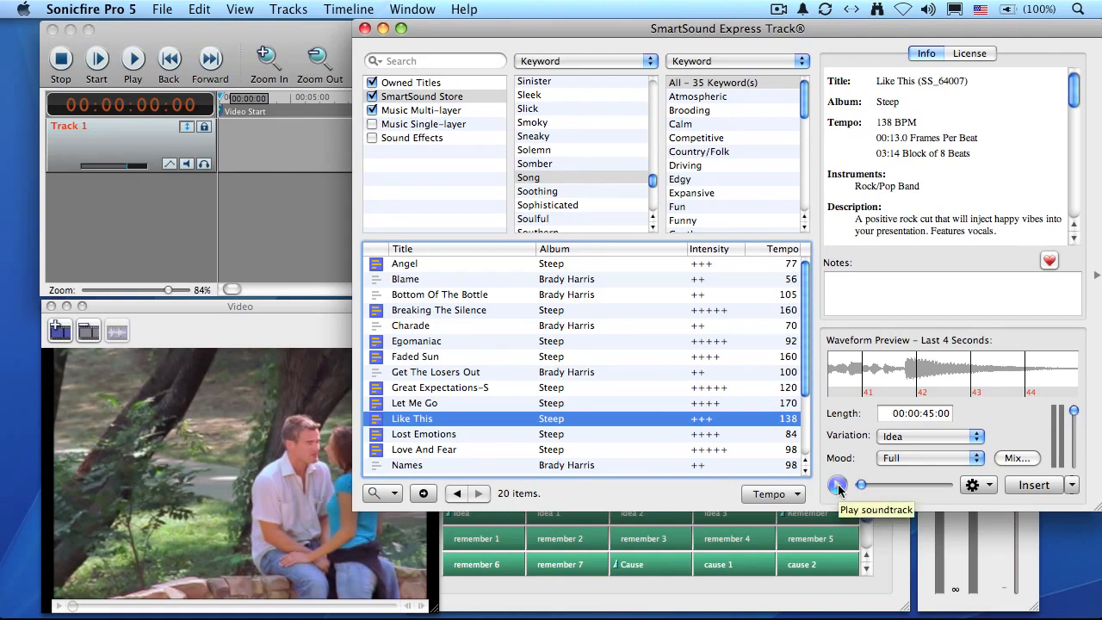
click(838, 486)
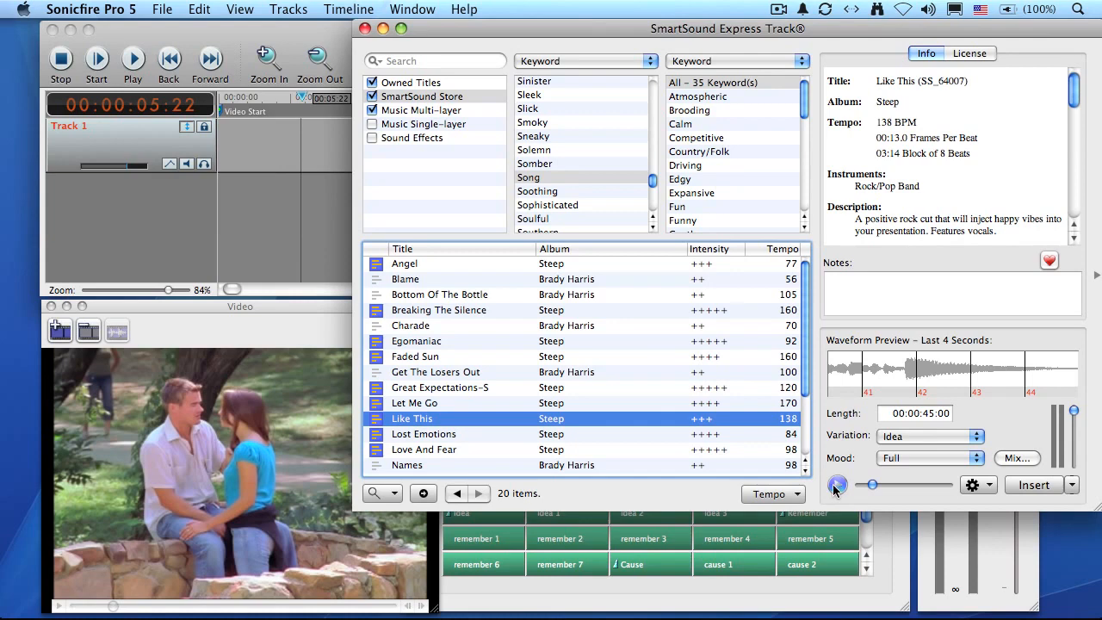
Step: Set the variation of Like This to Feel it and preview it with the video
click(919, 438)
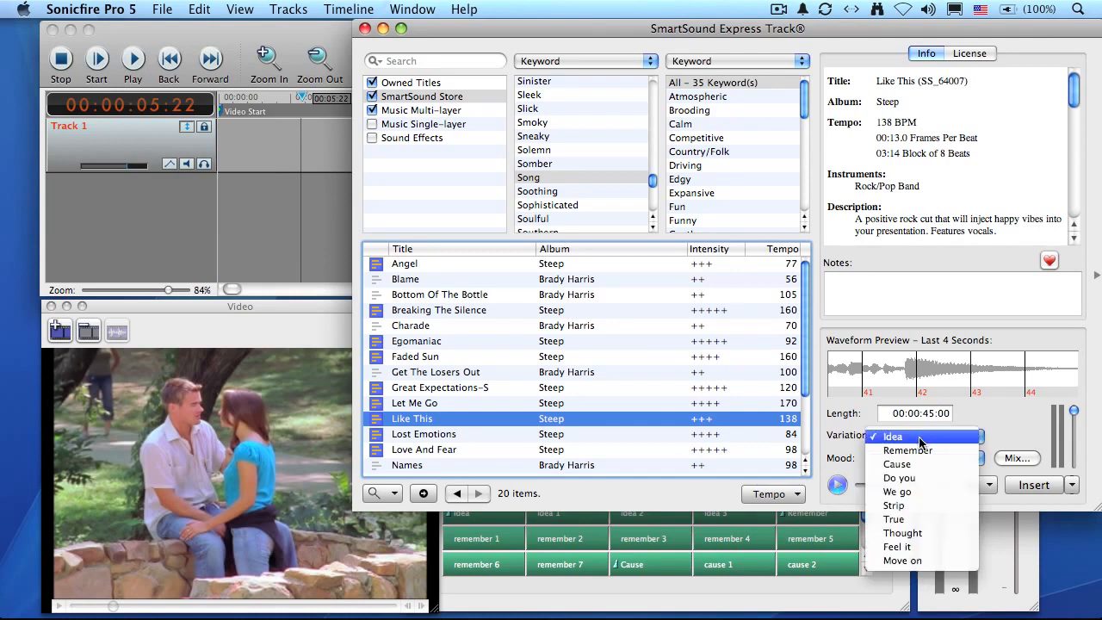
click(896, 546)
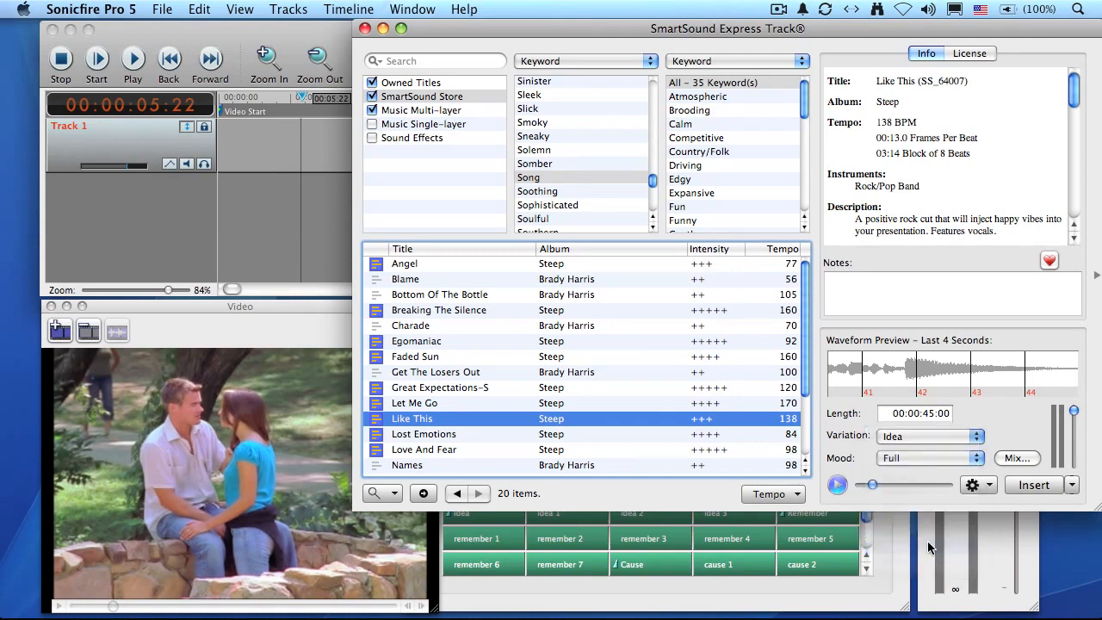
click(838, 488)
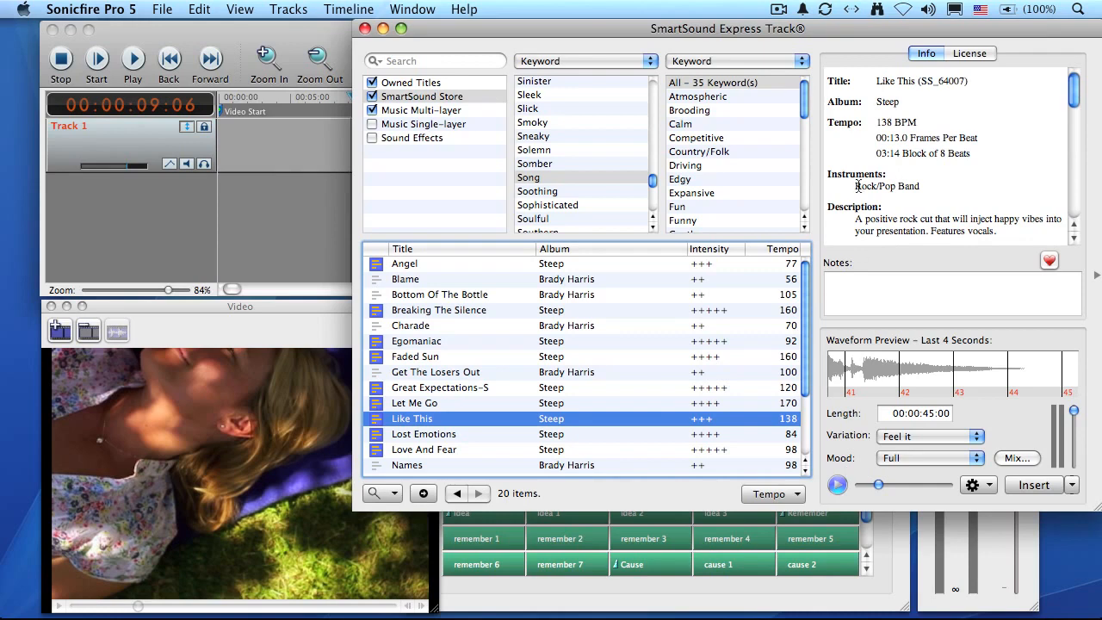
Step: Bring the music browser back fully into view and read the lyrics in the description of Like This
drag(796, 38, 589, 78)
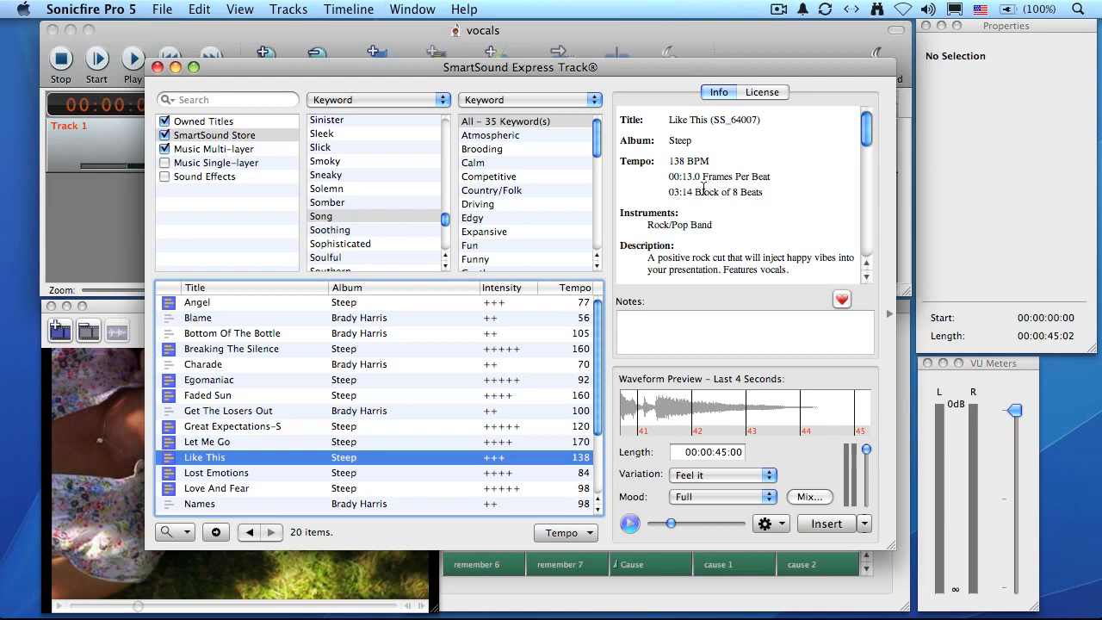
scroll(716, 198, down, 3)
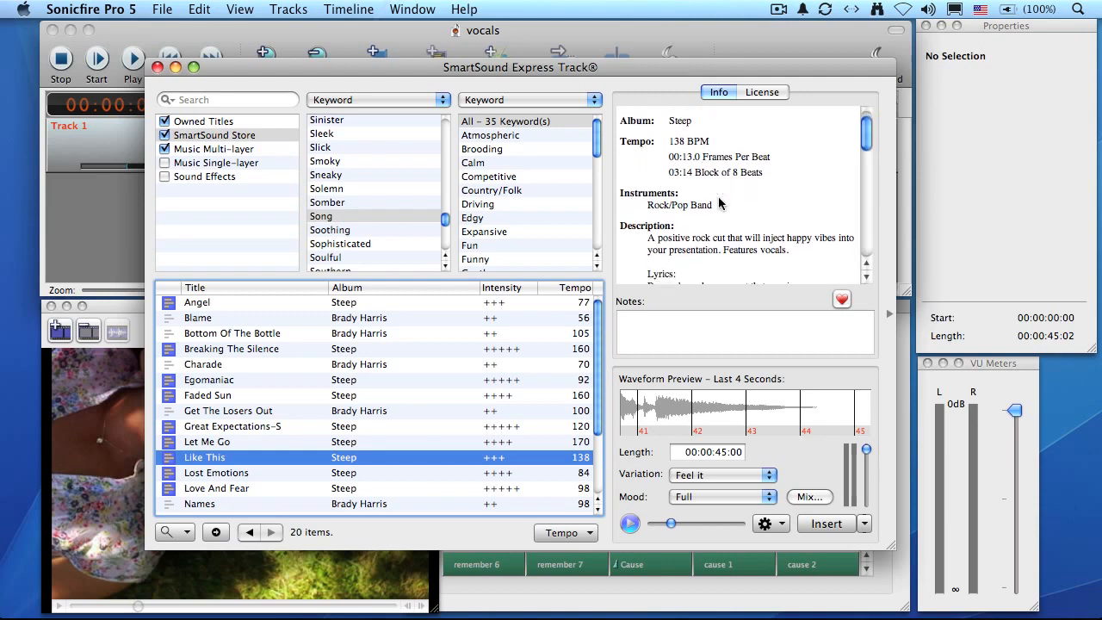
scroll(720, 203, down, 3)
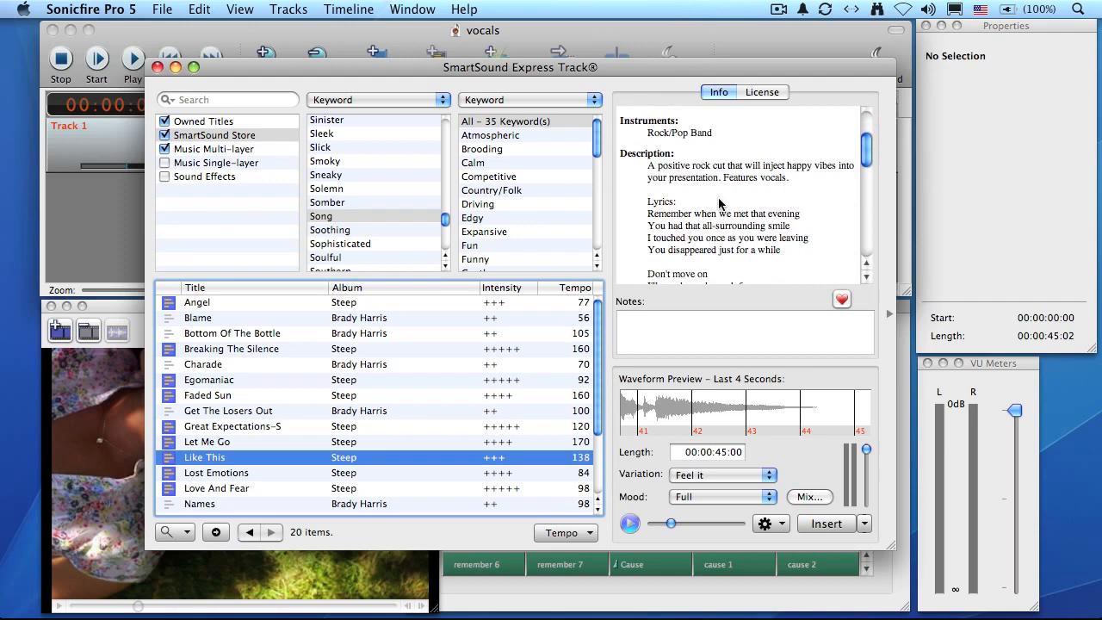
scroll(720, 203, down, 4)
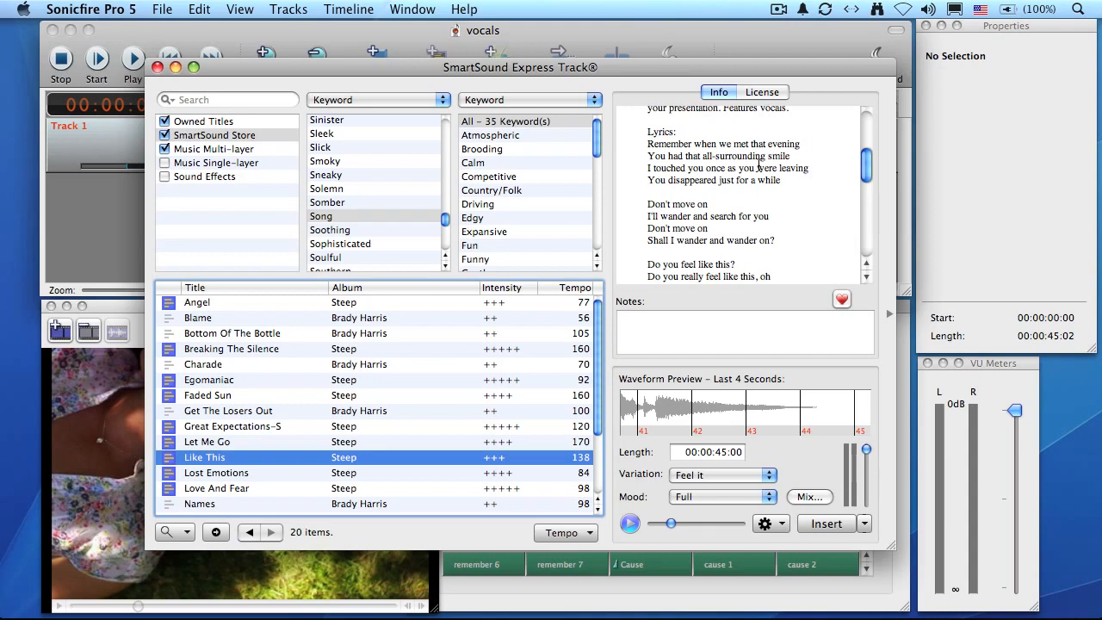
scroll(758, 174, down, 5)
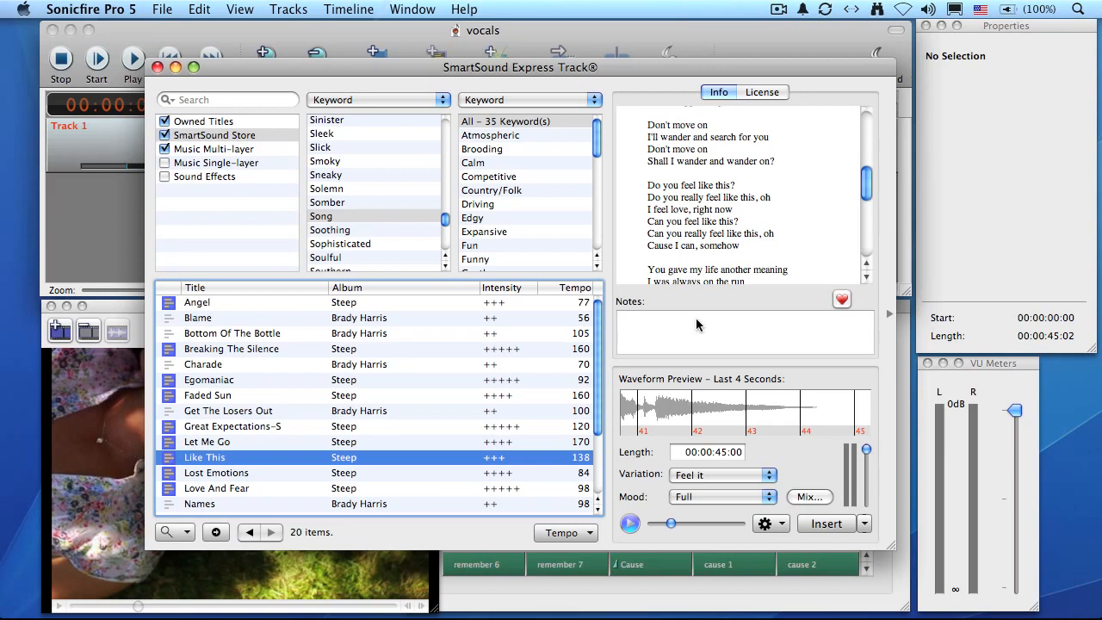
Step: Insert Like This into the timeline, close the music browser and play the soundtrack with the video from the beginning
click(823, 524)
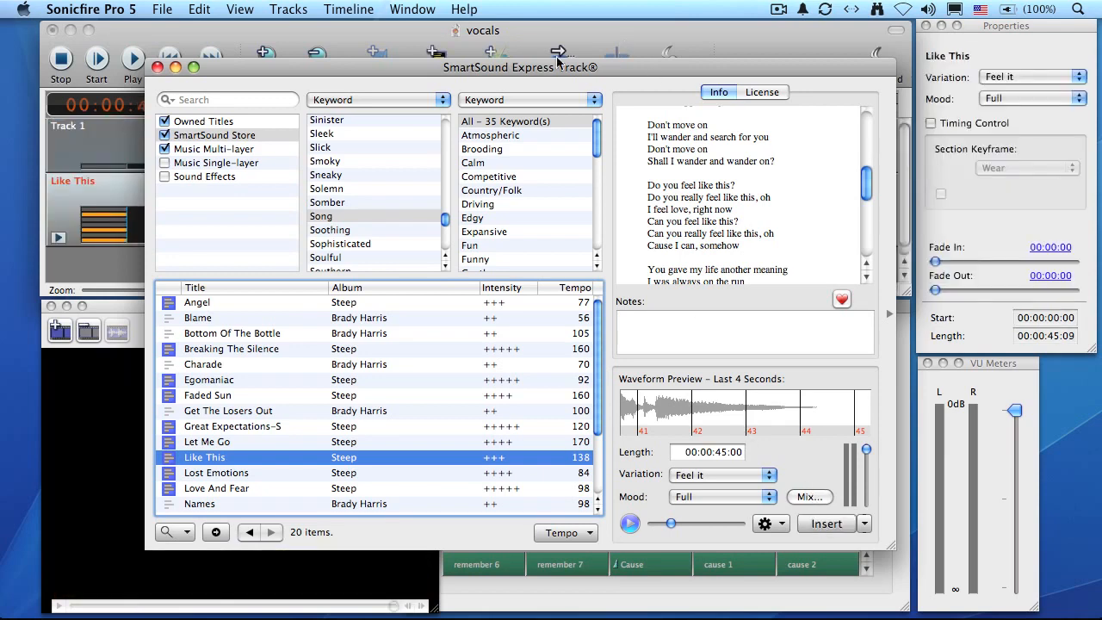
click(157, 68)
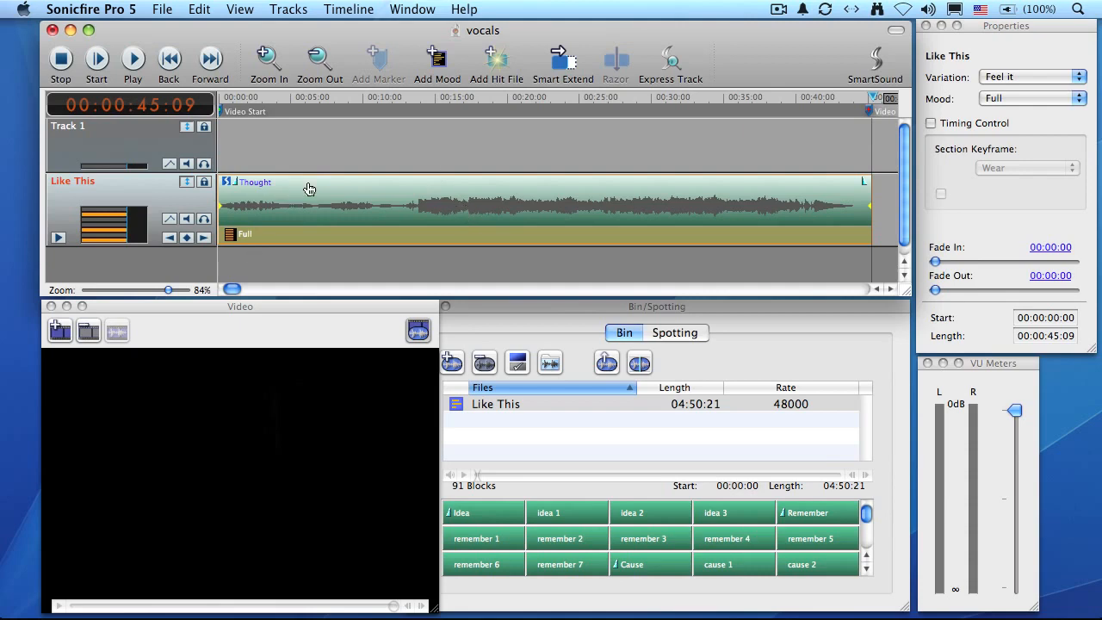
key(Home)
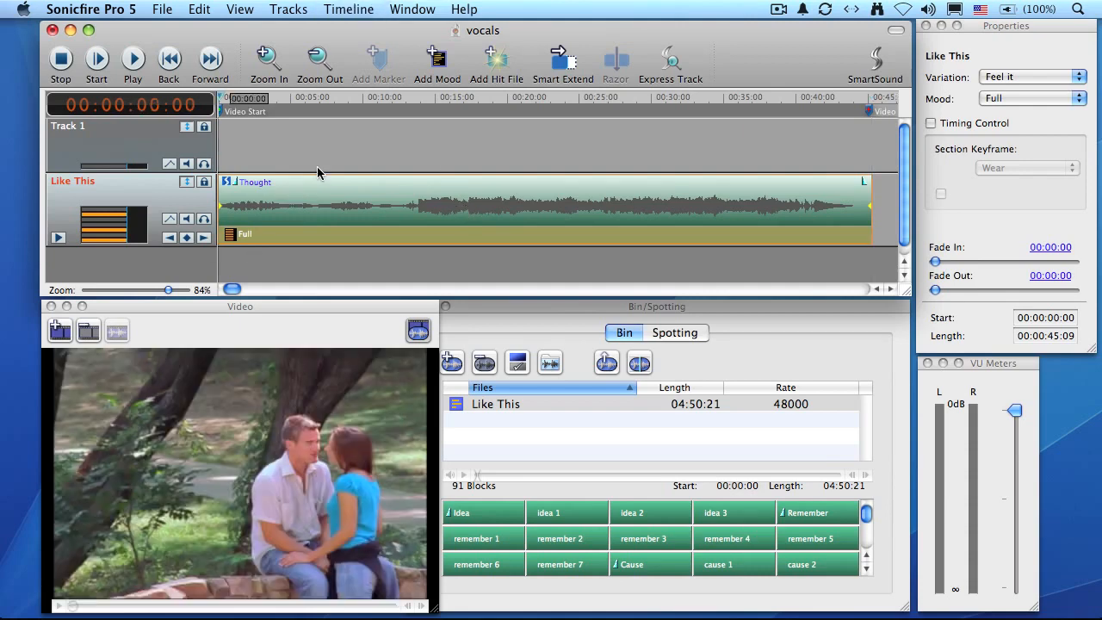
key(space)
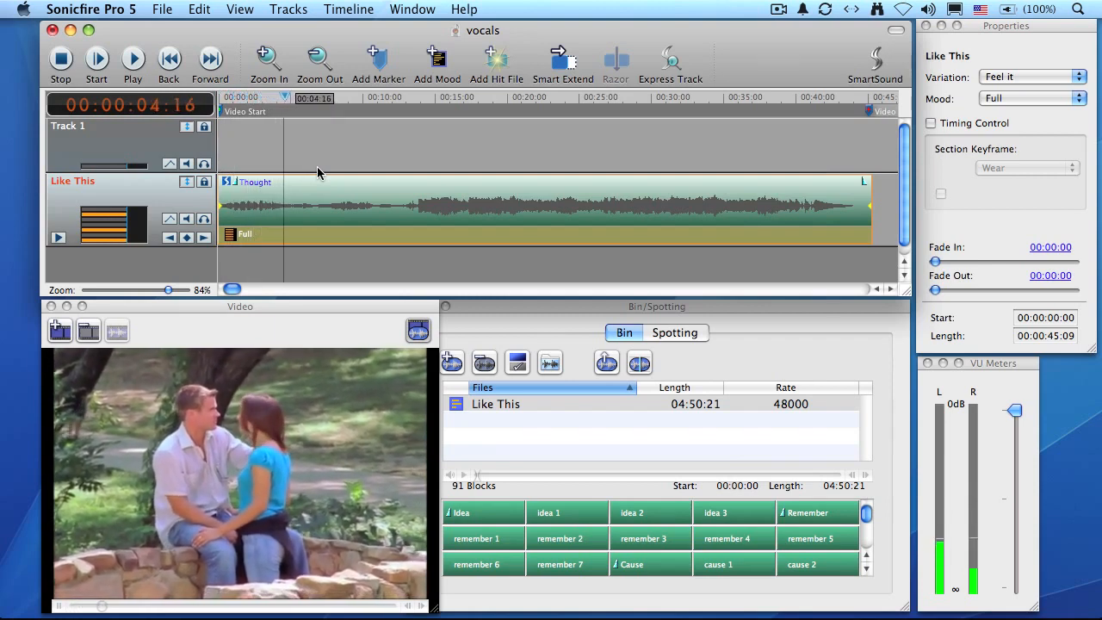
Step: Stop playback, scrub through the video and split the mood of Like This at 00:00:15:11
key(space)
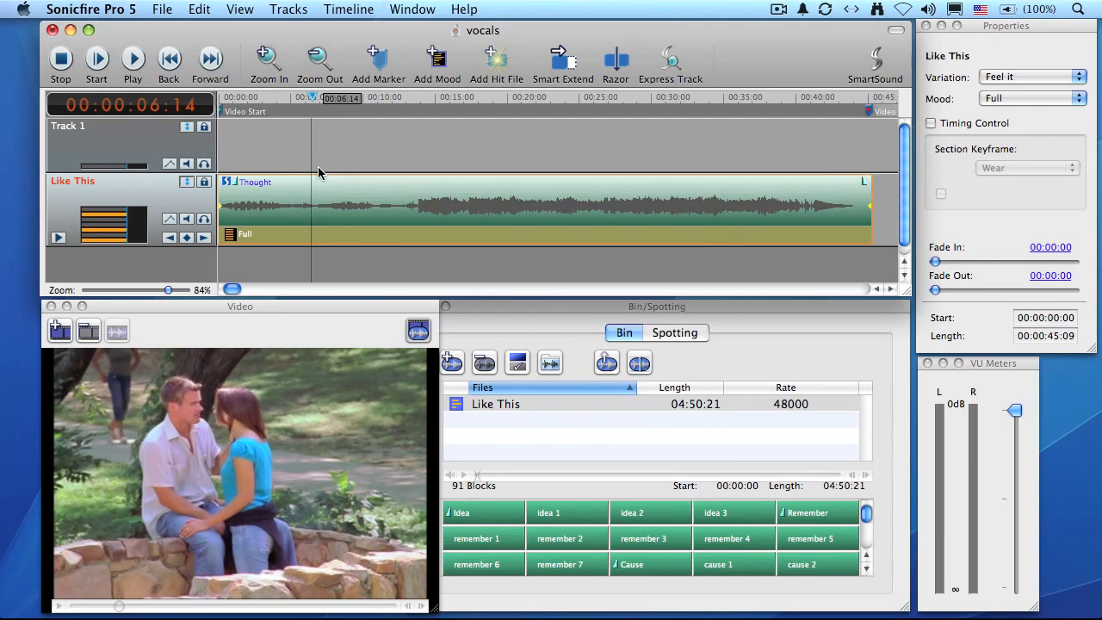
drag(311, 98, 461, 104)
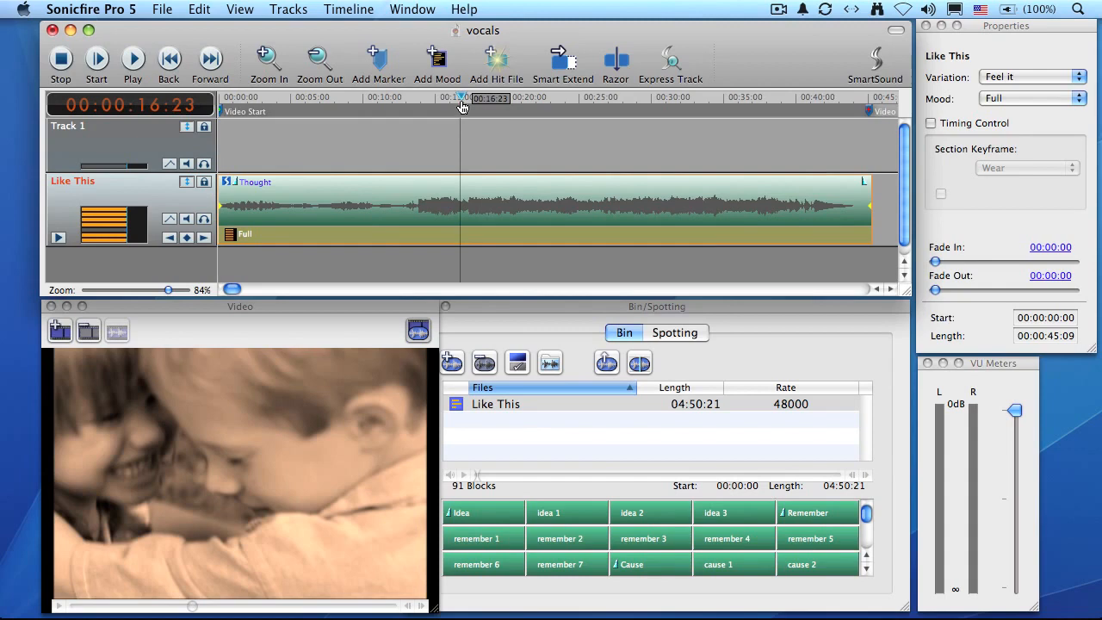
drag(660, 103, 702, 102)
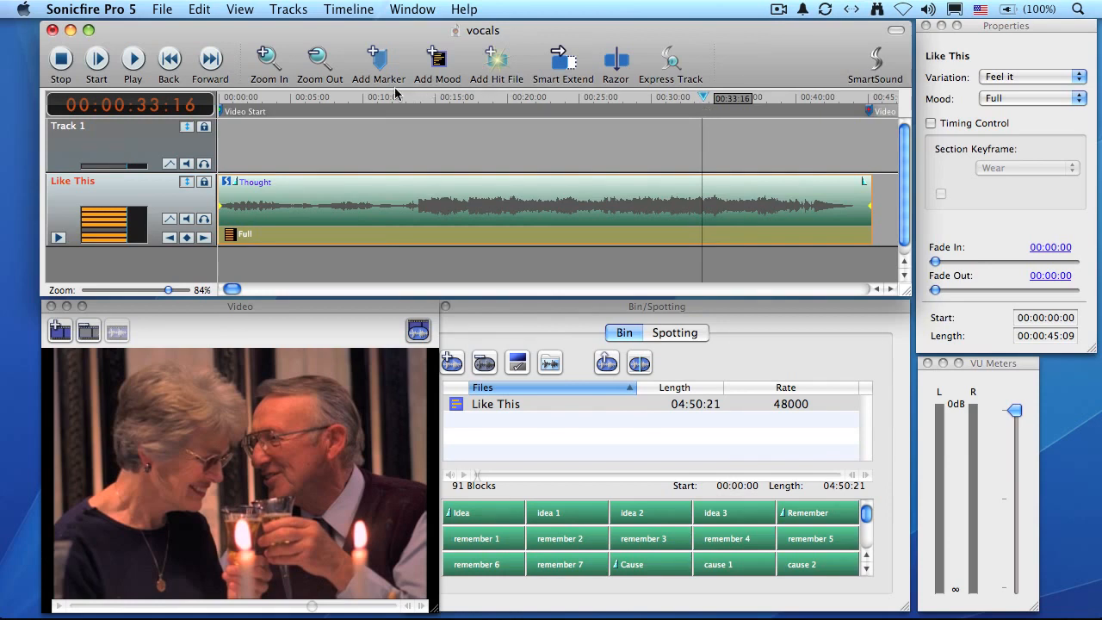
drag(392, 105, 441, 106)
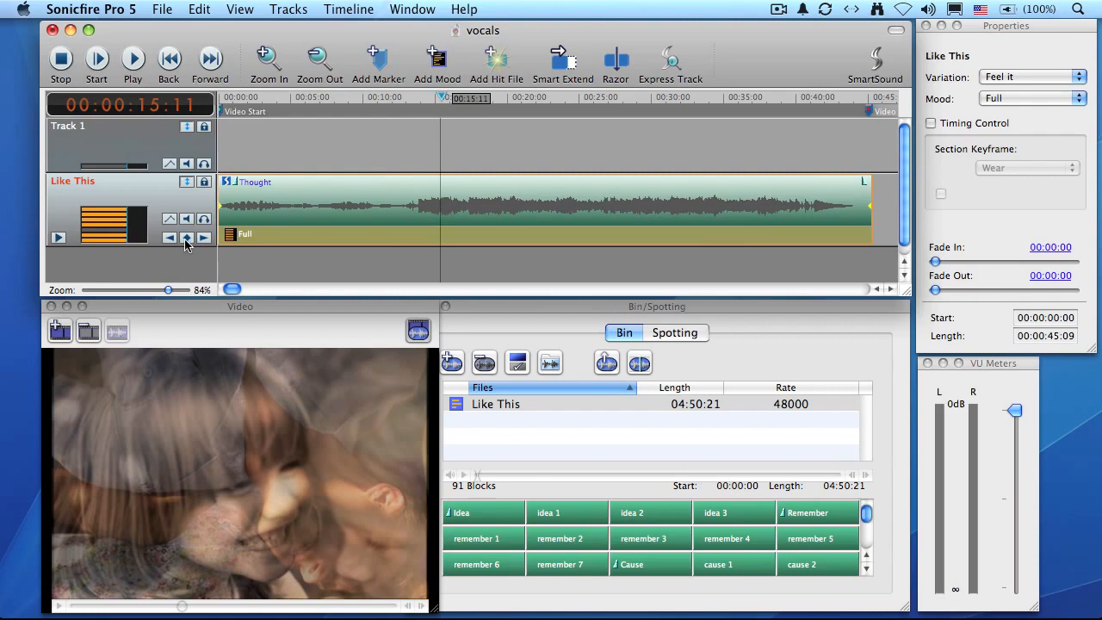
click(186, 237)
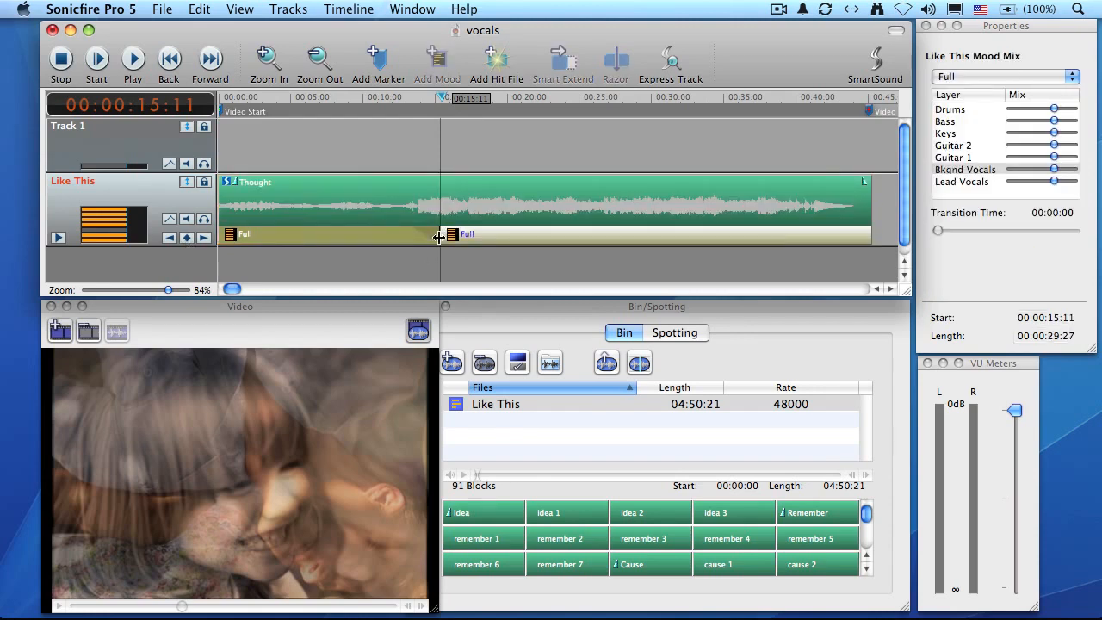
Step: Set the transition time of the first mood section to 00:01:00
click(396, 239)
click(465, 239)
click(393, 240)
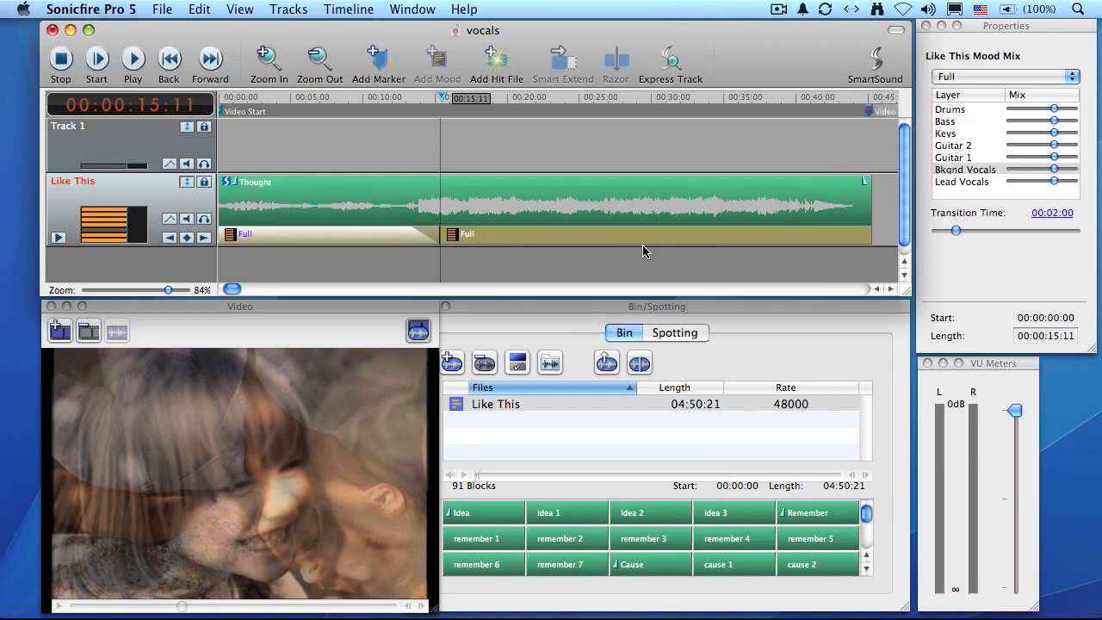
drag(956, 230, 948, 231)
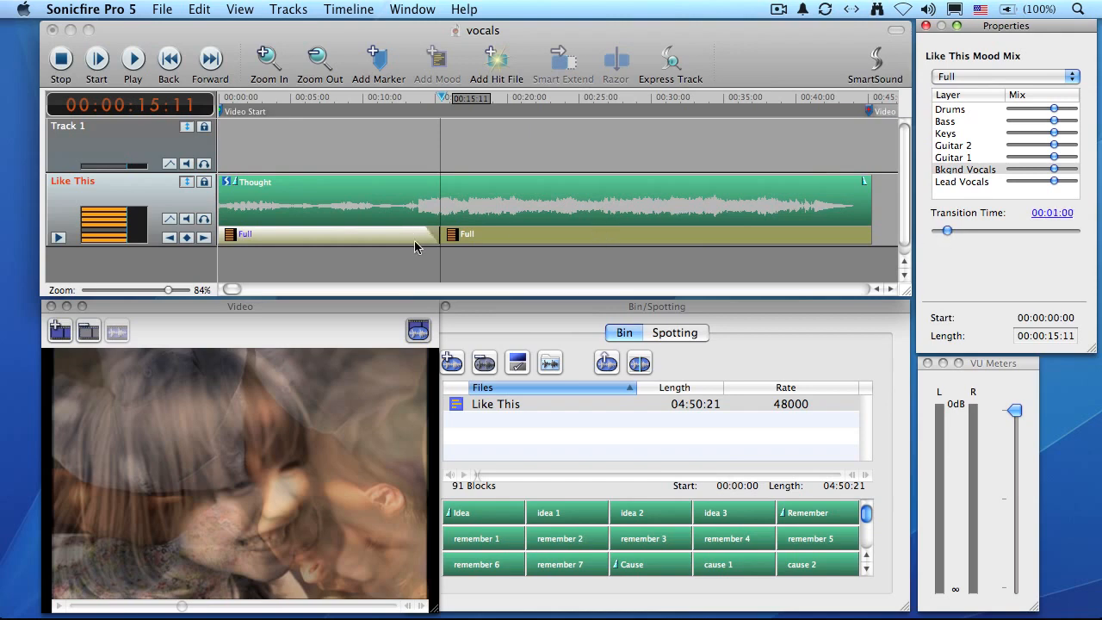
Step: Add another mood change to Like This at 00:00:29:18, within the video's dissolve between scenes
click(676, 103)
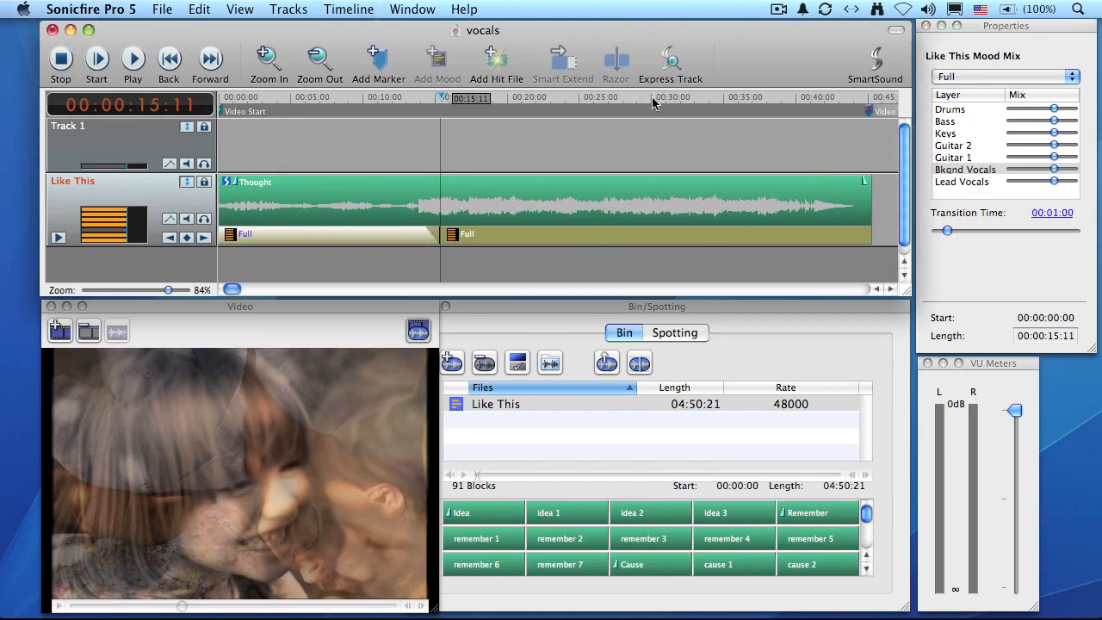
click(674, 97)
drag(676, 100, 644, 102)
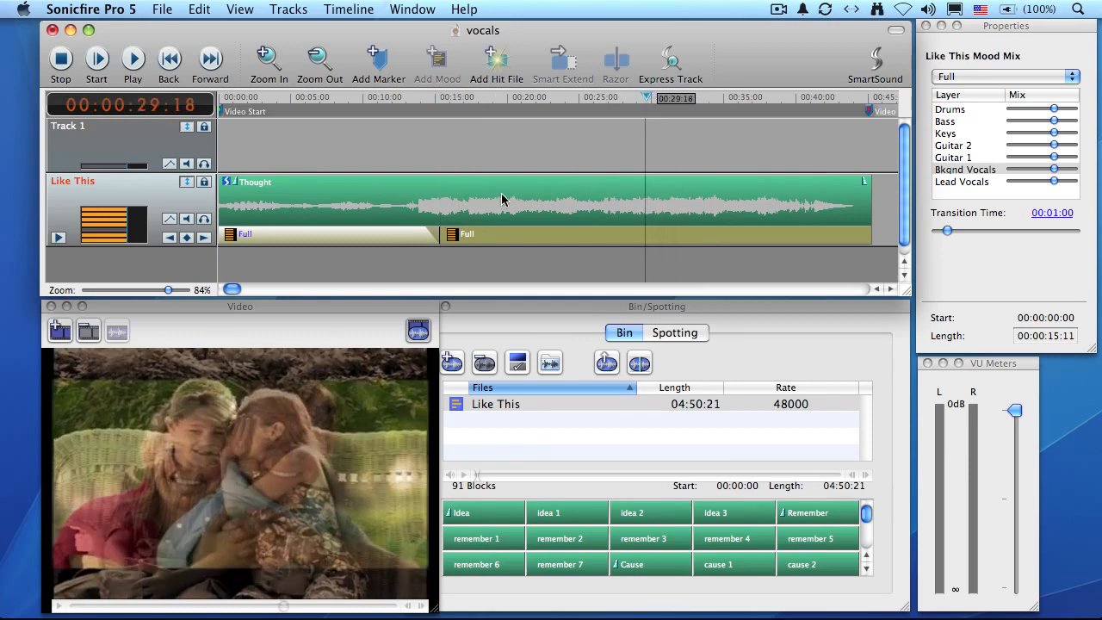
click(185, 236)
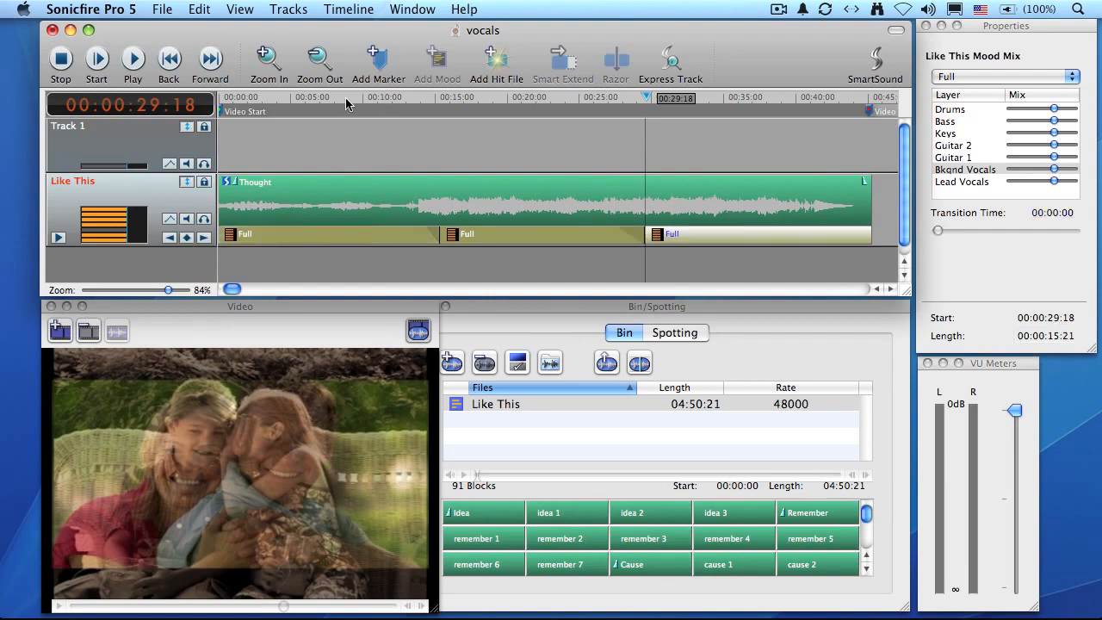
Step: Turn the Bkgnd Vocals and Lead Vocals layers all the way down in the first mood section
click(323, 98)
click(292, 239)
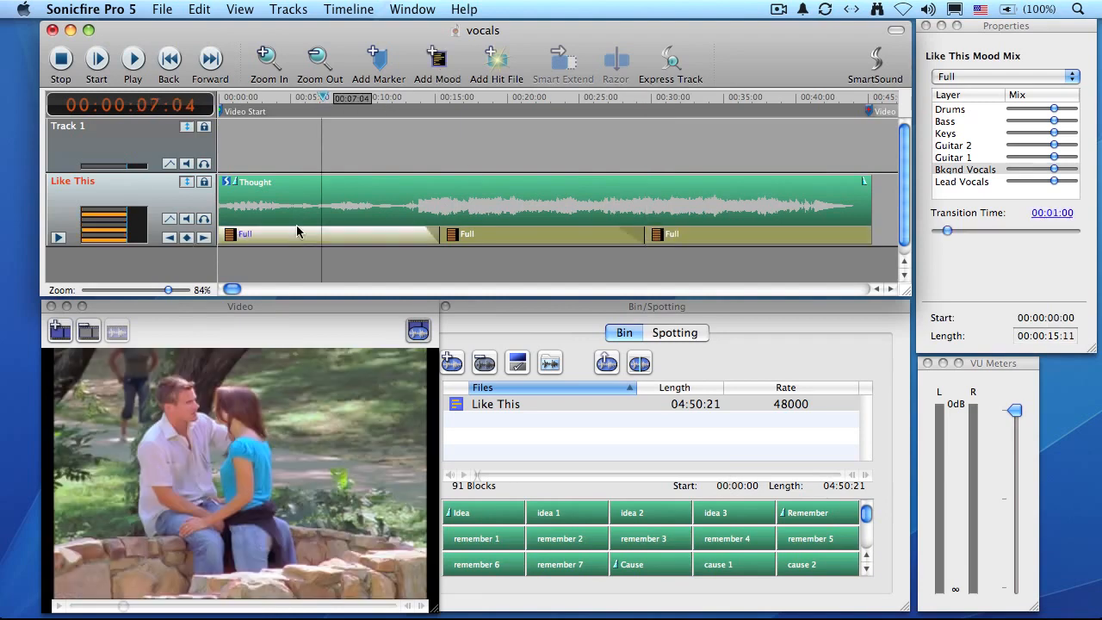
key(Home)
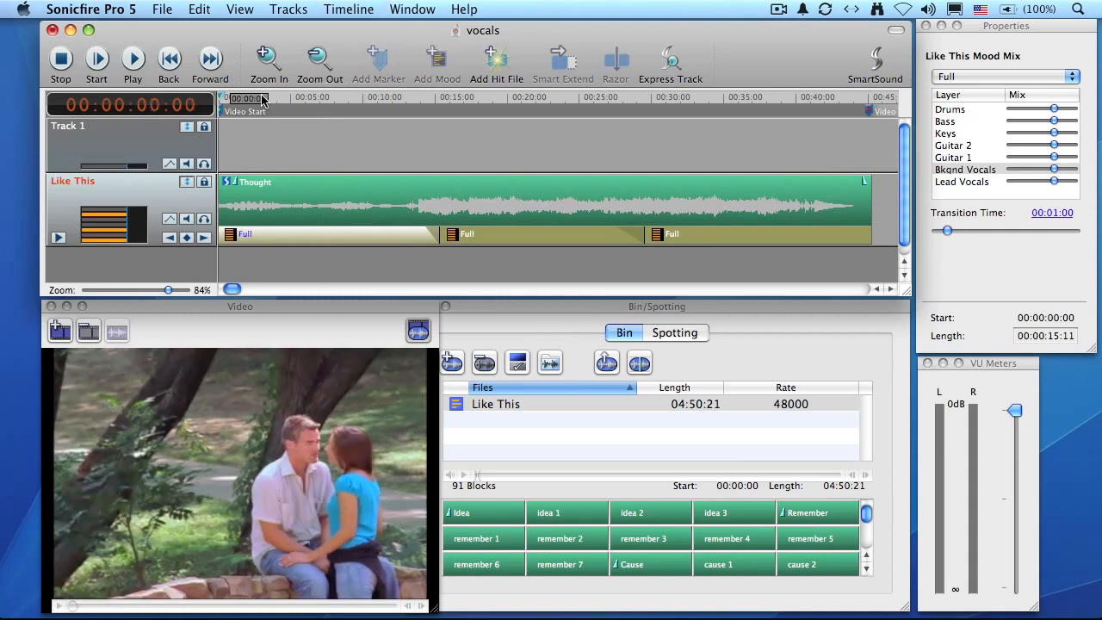
key(space)
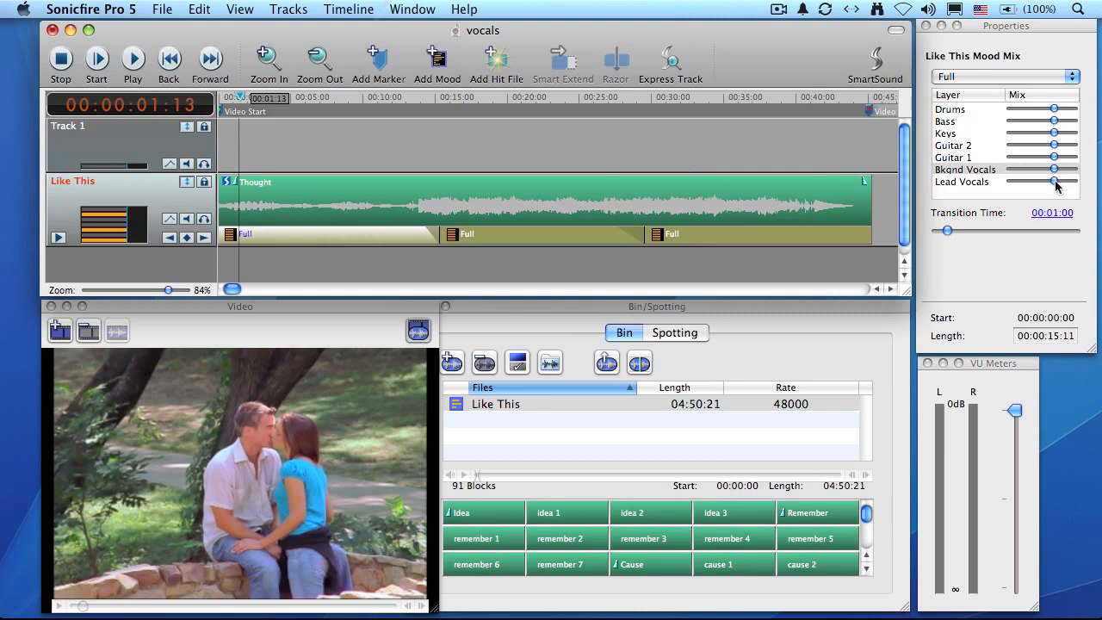
drag(1056, 184, 981, 176)
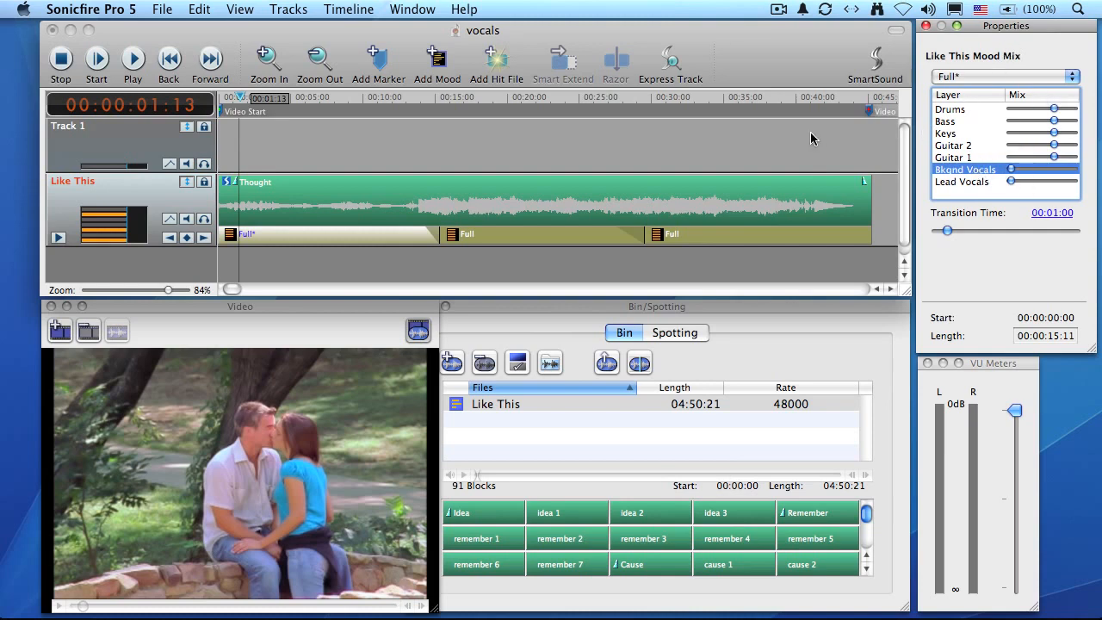
Step: Play the opening without vocals with the video, including the part just before the second mood section
key(Return)
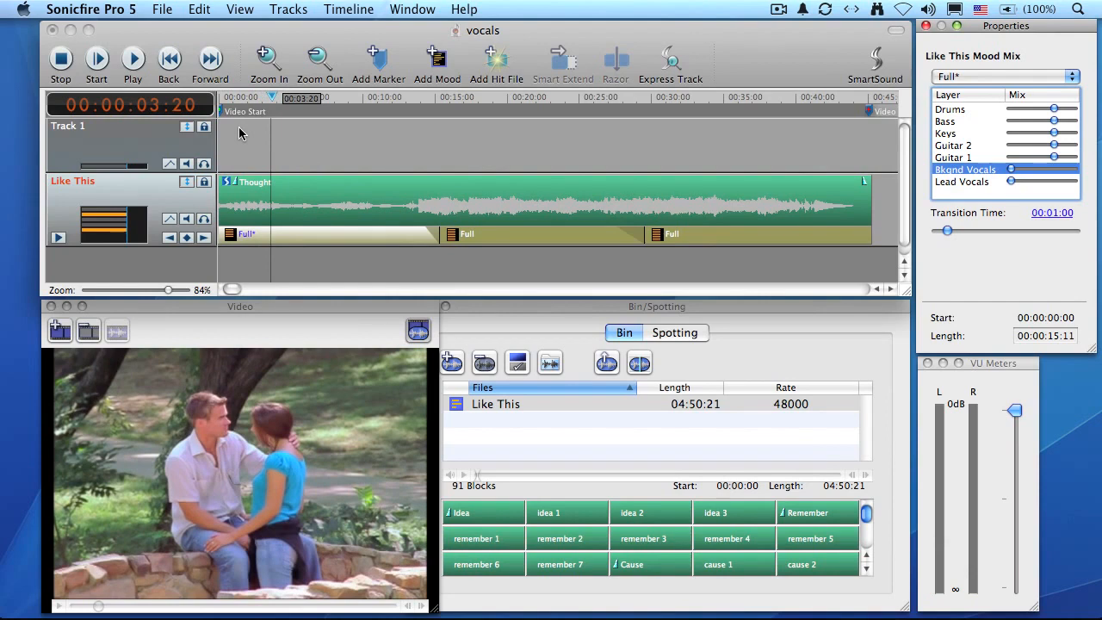
click(388, 100)
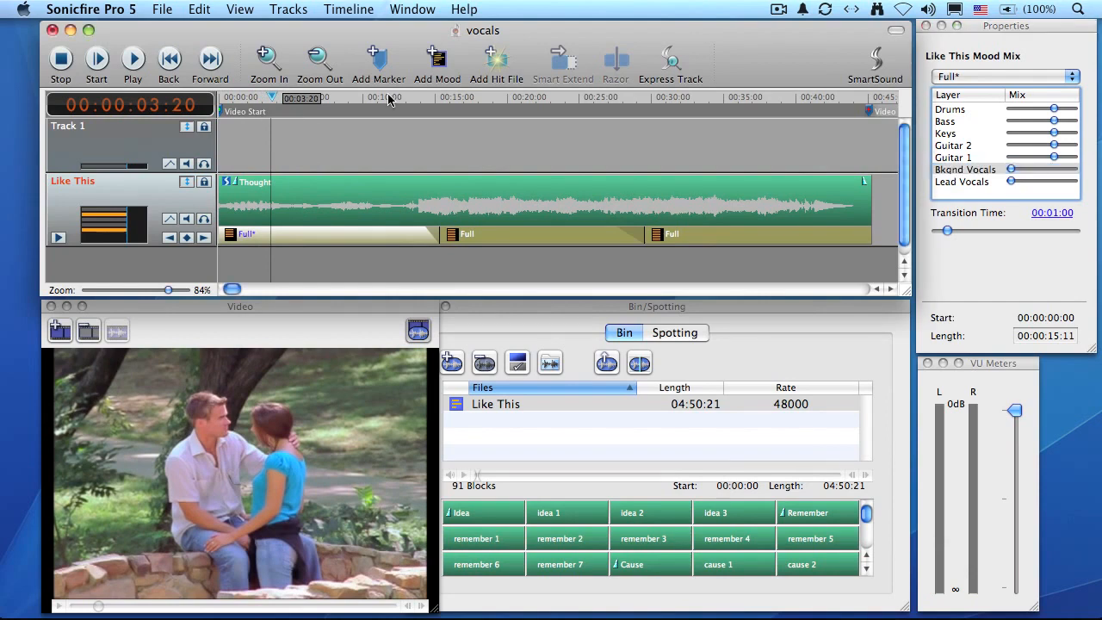
click(392, 98)
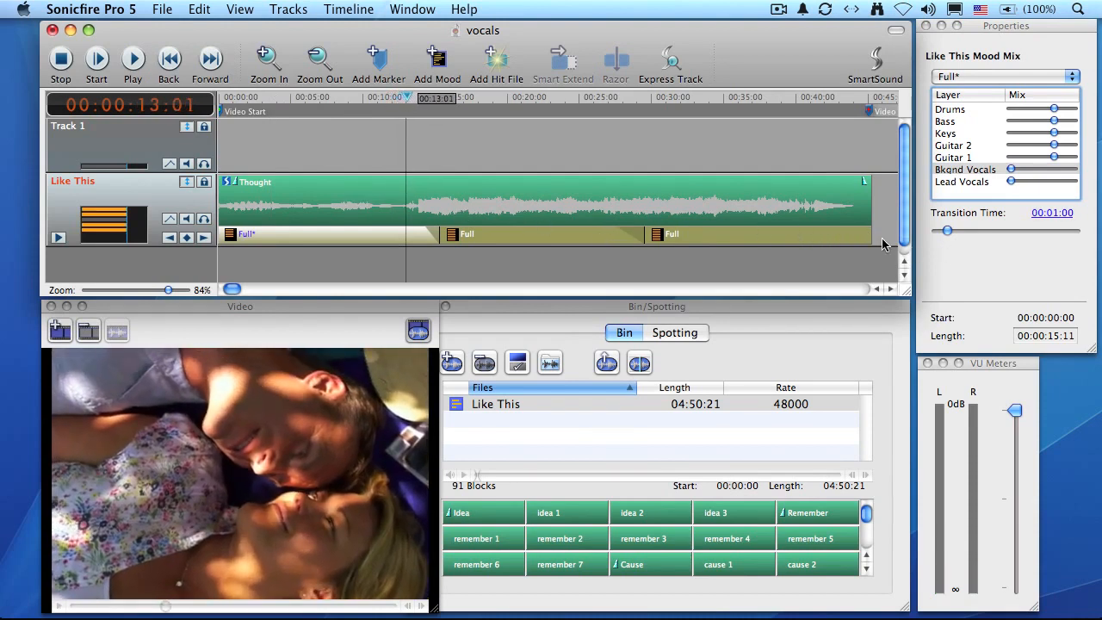
Step: Set the first mood section's transition time to 00:00:00 and play across its end
drag(948, 230, 913, 232)
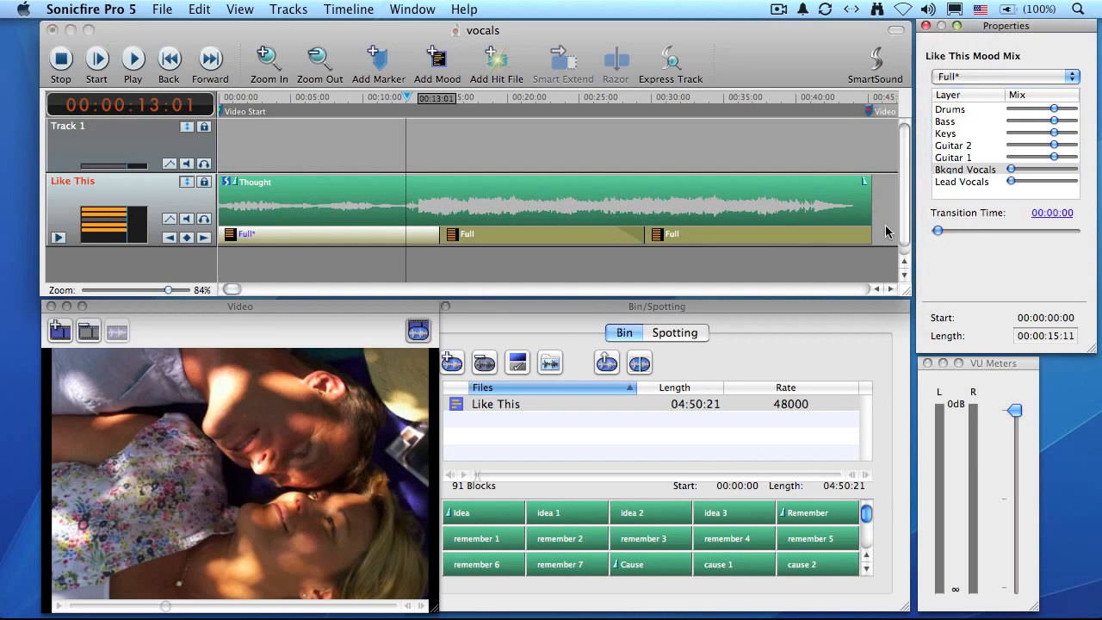
click(384, 99)
click(384, 101)
key(space)
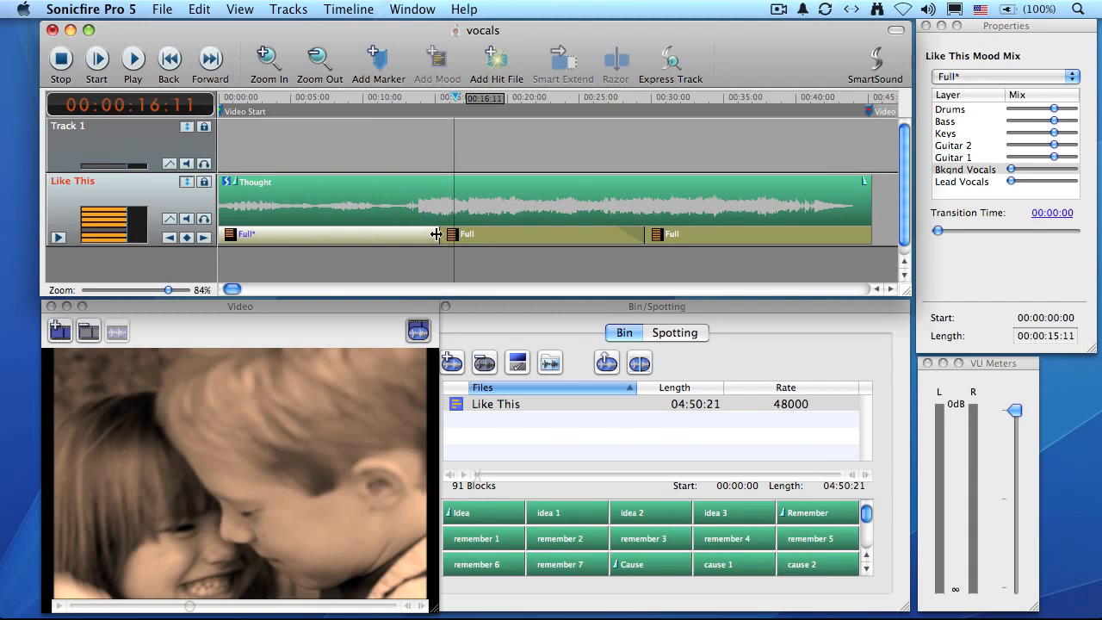
Step: End the first mood section at 00:00:13:26 with a transition time of 00:00:19, and preview the change
drag(435, 234, 418, 235)
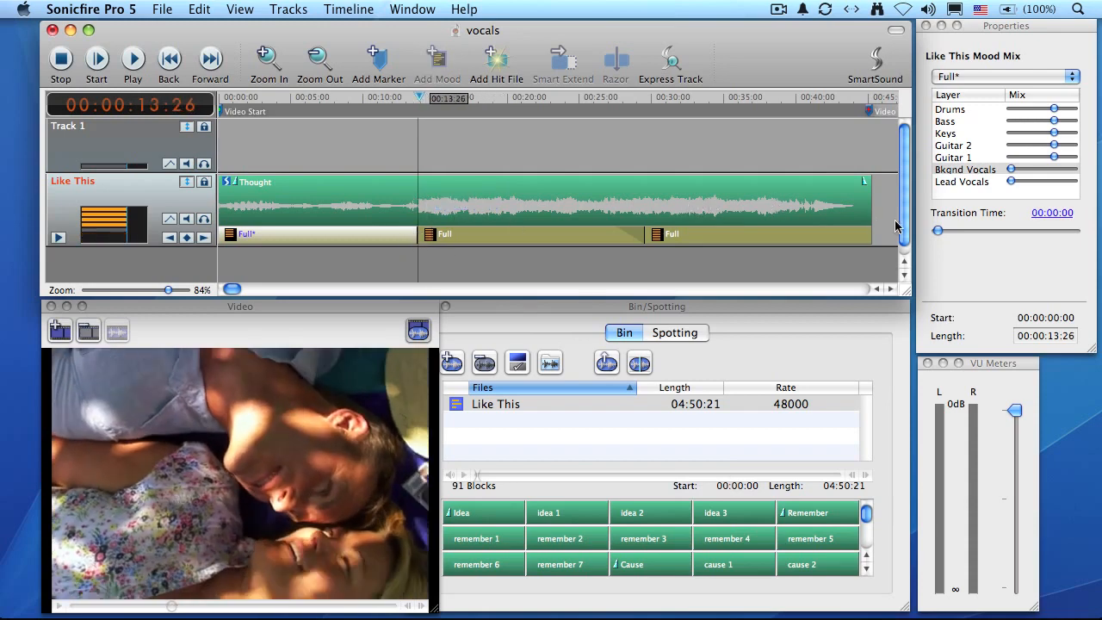
drag(938, 233, 945, 232)
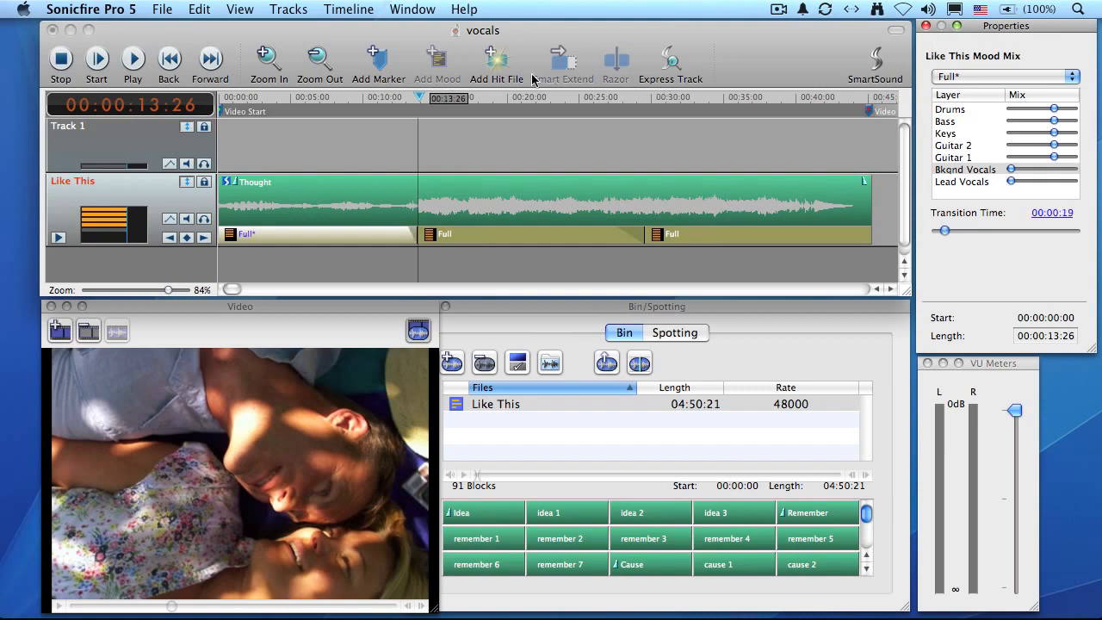
click(352, 97)
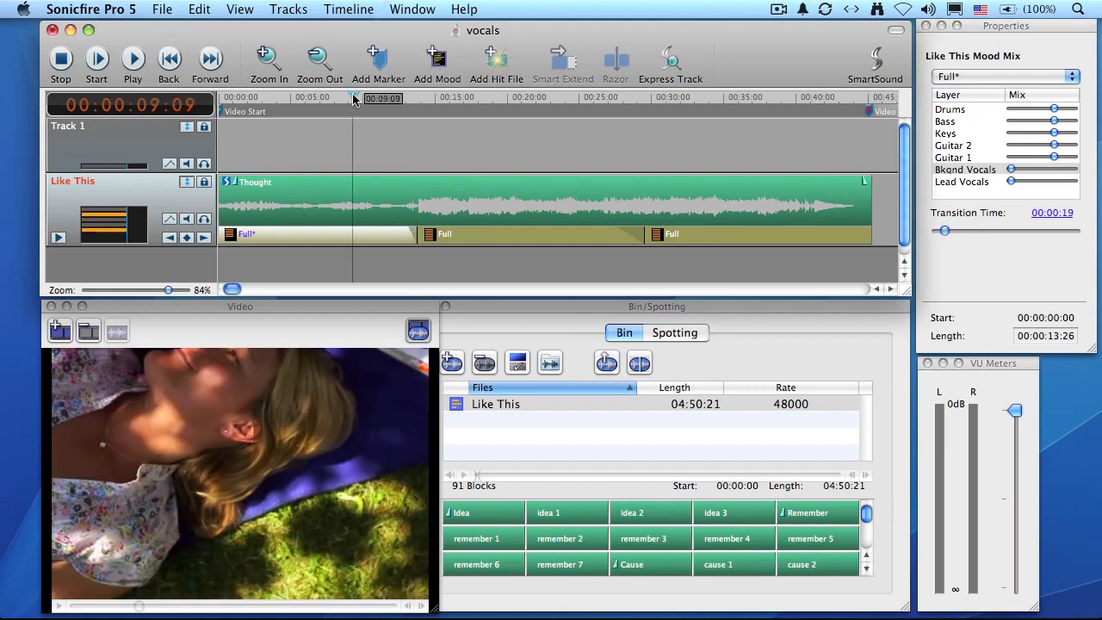
key(space)
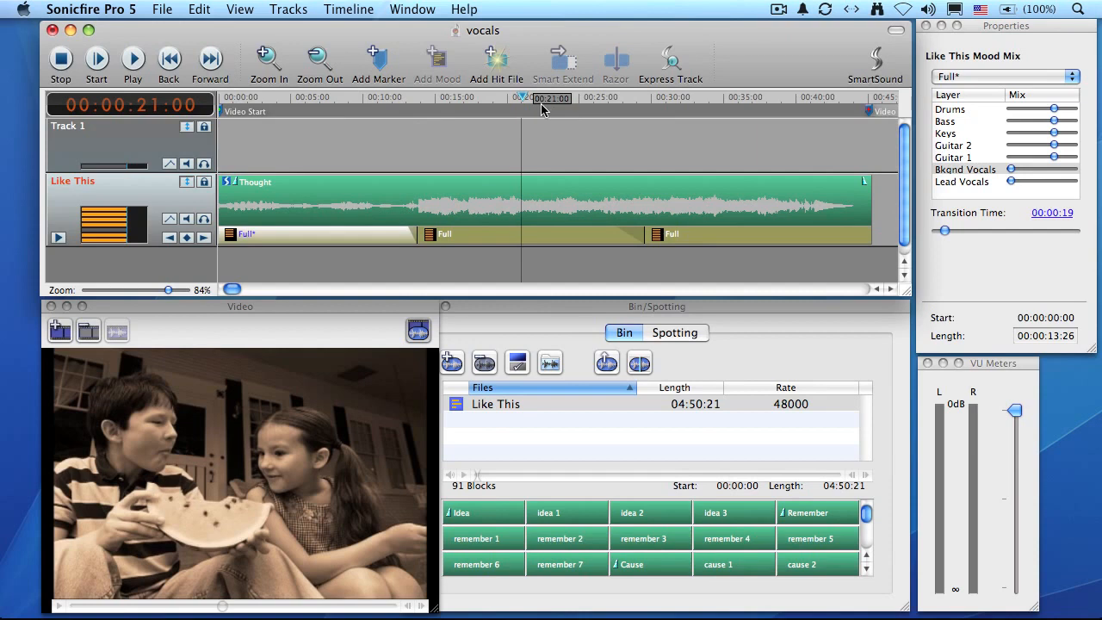
Step: Change the mood of the second section from 00:00:13:26 to Small Group
click(526, 240)
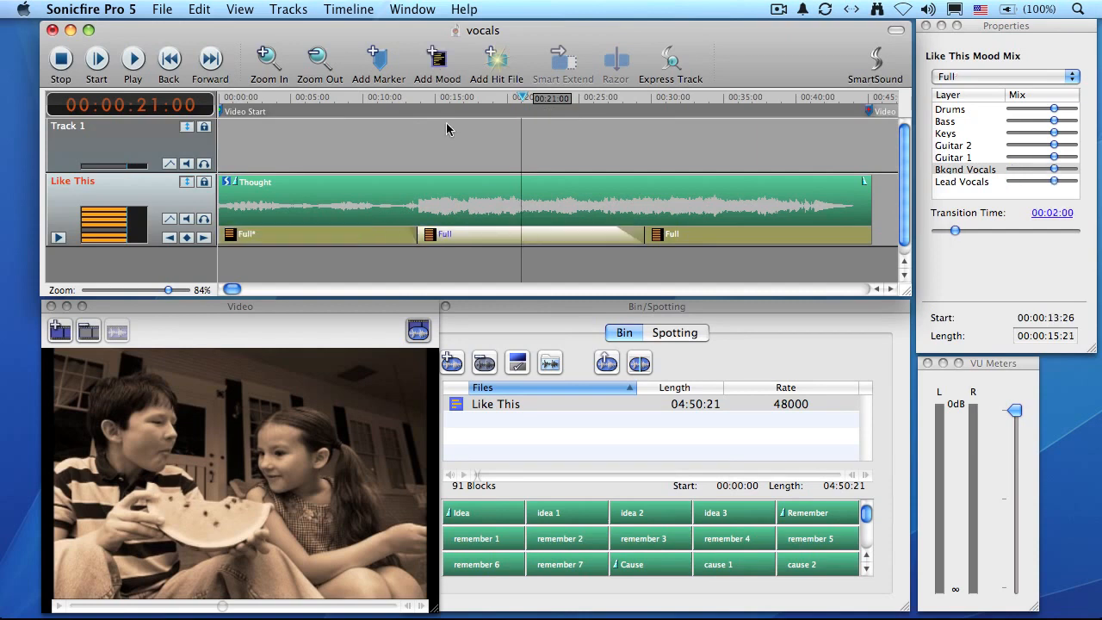
click(395, 98)
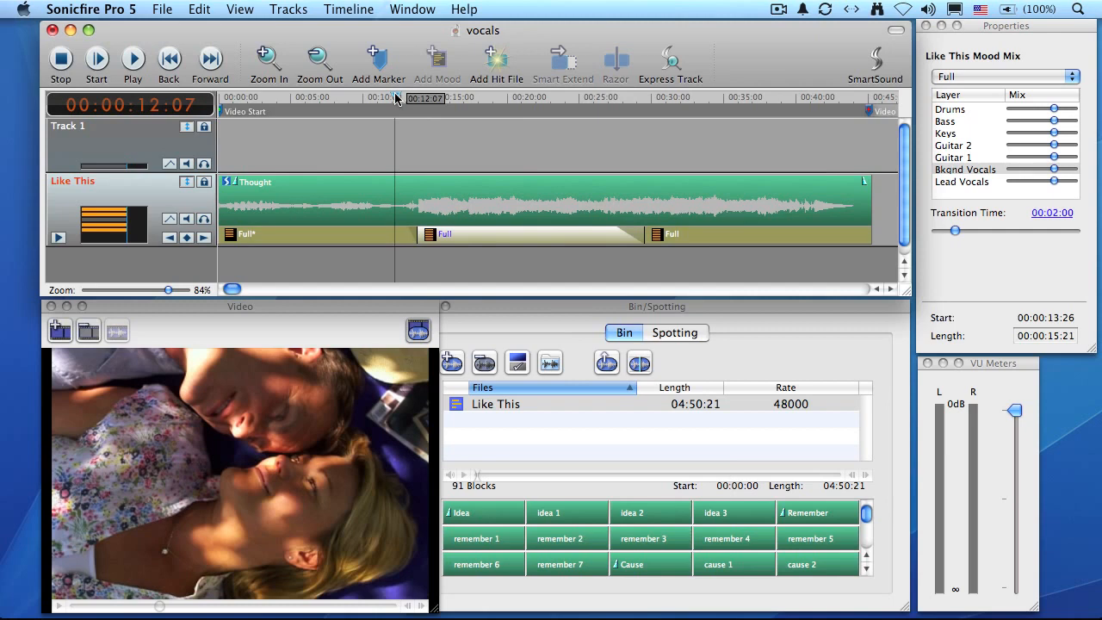
click(482, 98)
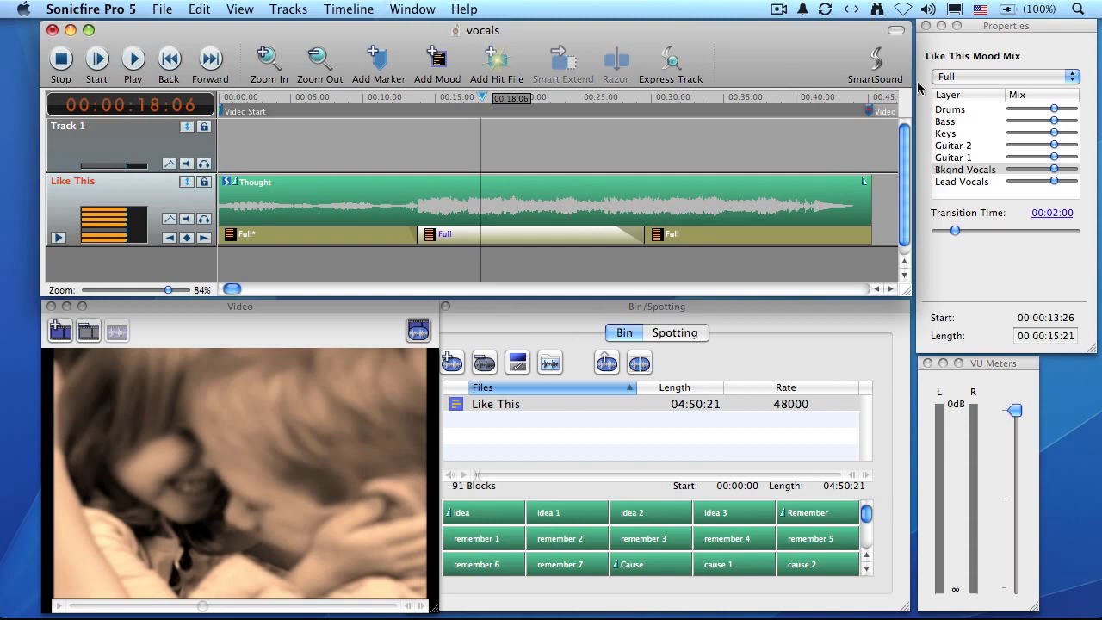
click(996, 78)
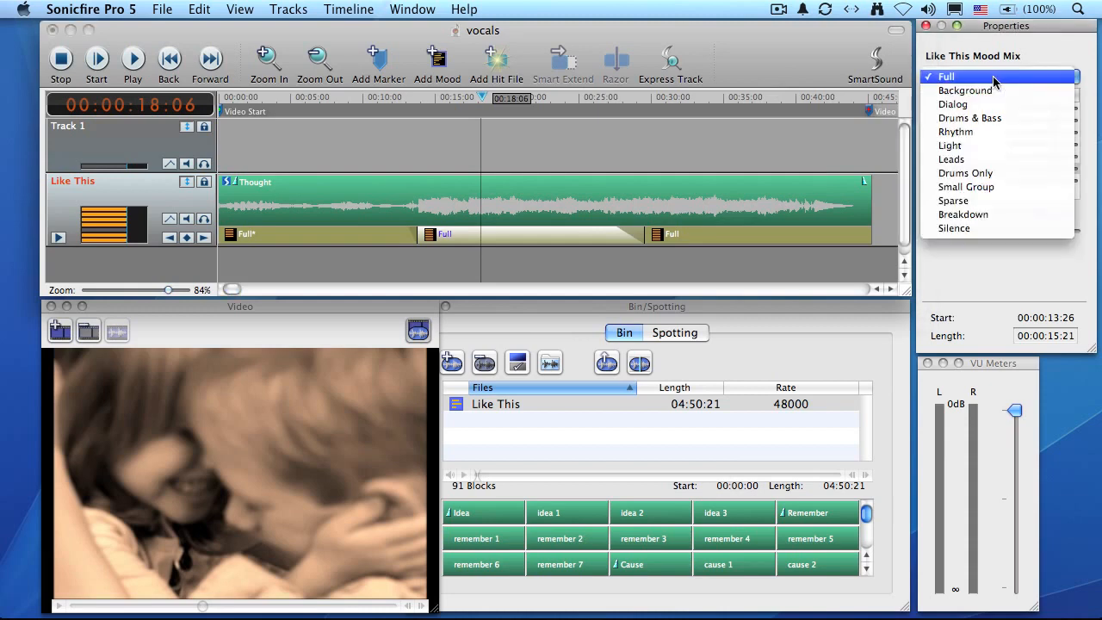
click(1007, 187)
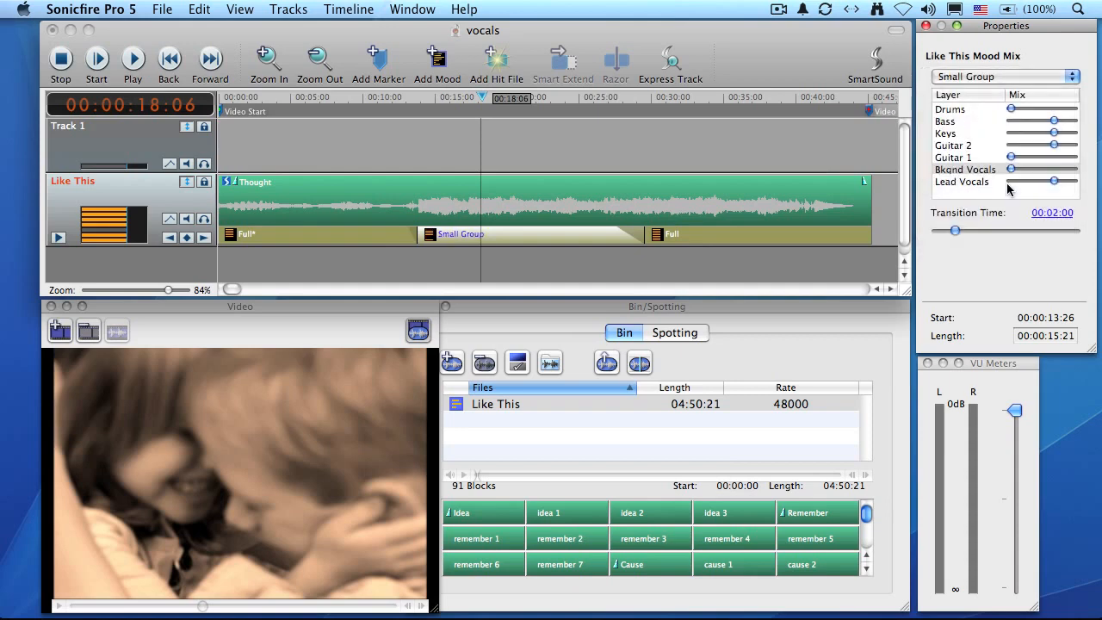
Step: Play the soundtrack with the video from 00:00:11:04 into the Small Group section
click(379, 101)
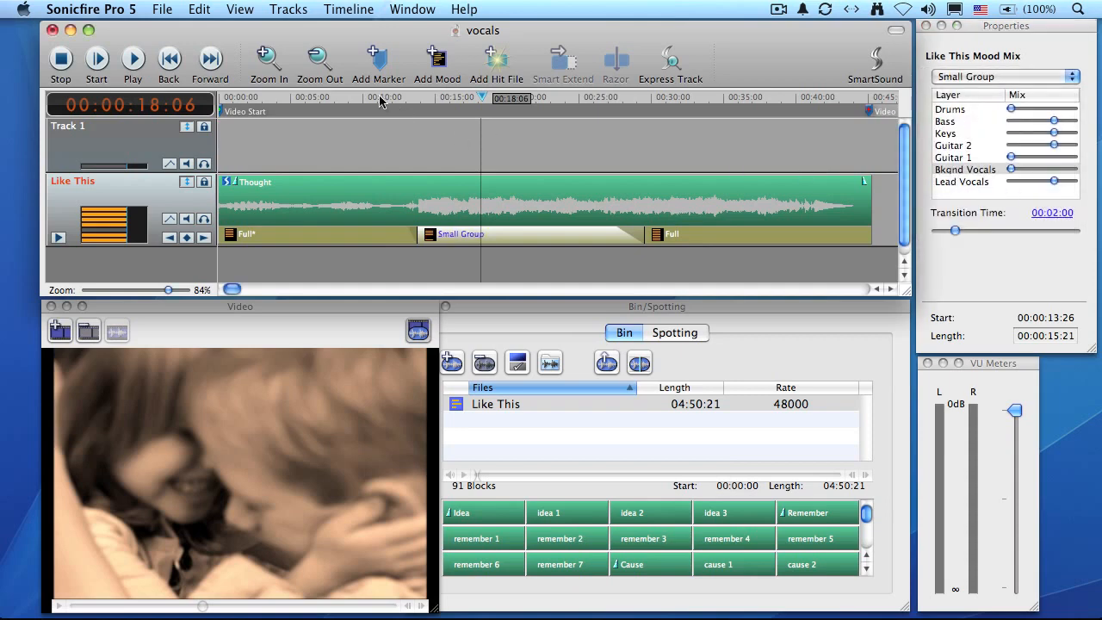
click(380, 99)
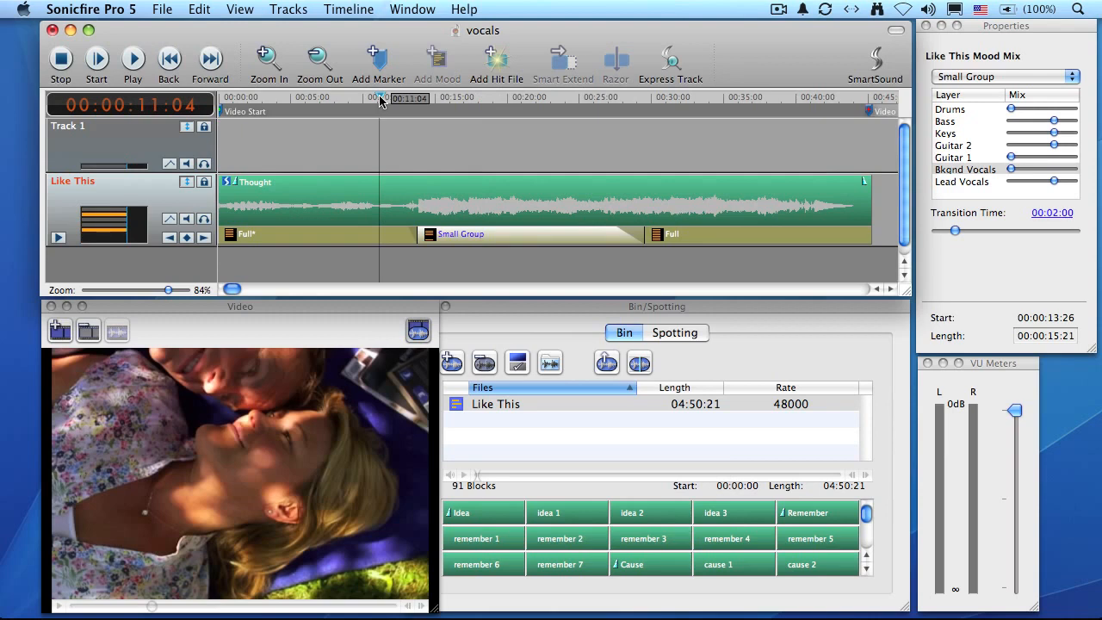
key(space)
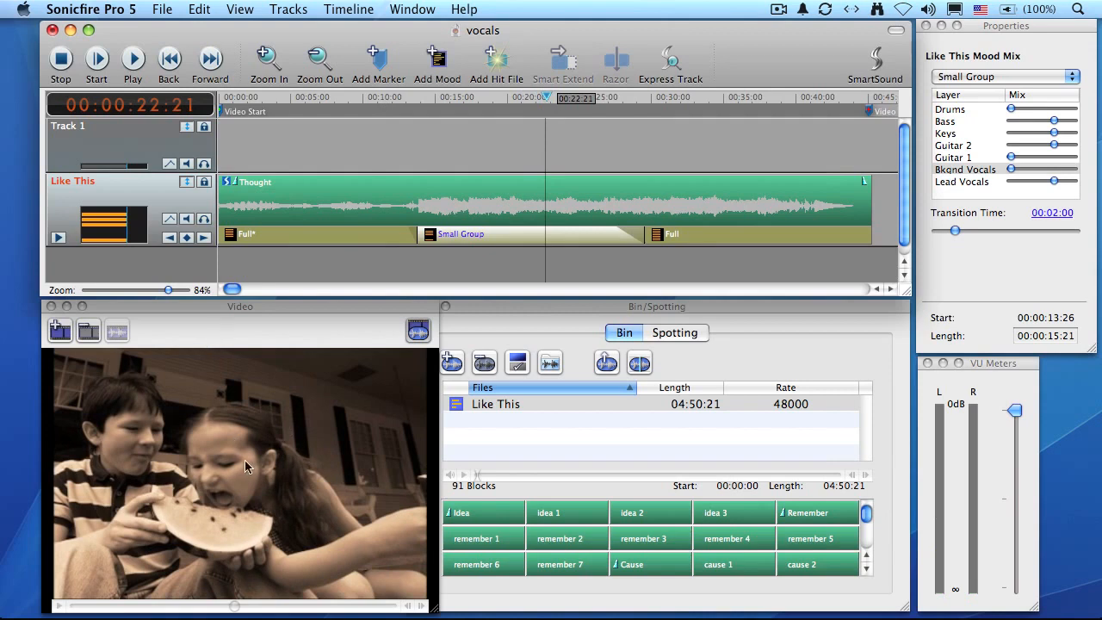
click(502, 100)
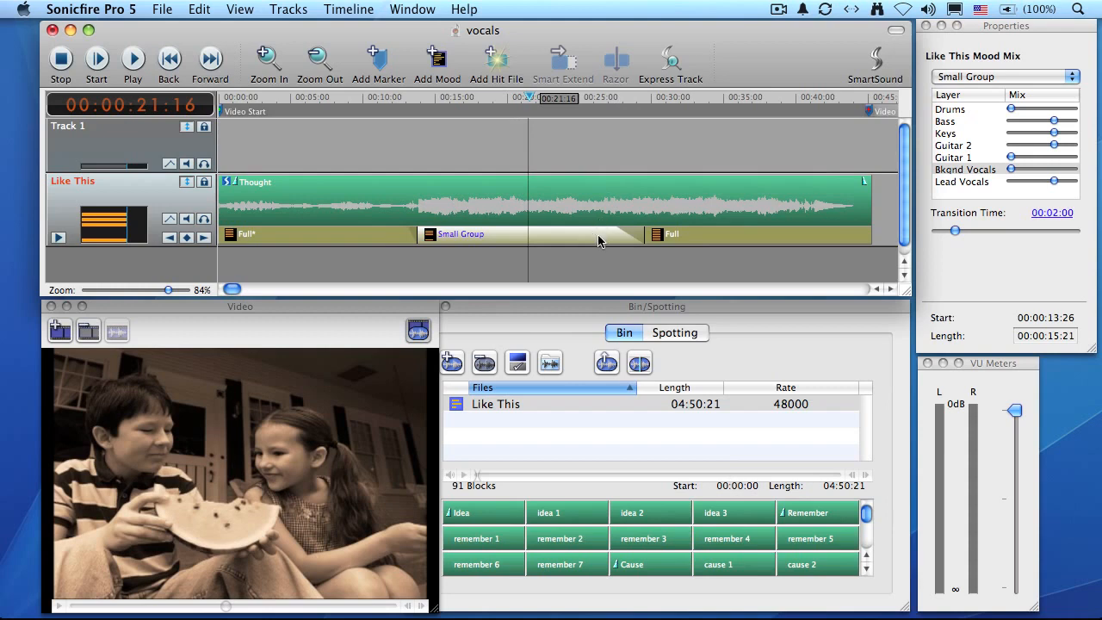
Step: Set the Small Group section's transition time to 00:01:10 and play across the change into the last section
drag(955, 232, 949, 232)
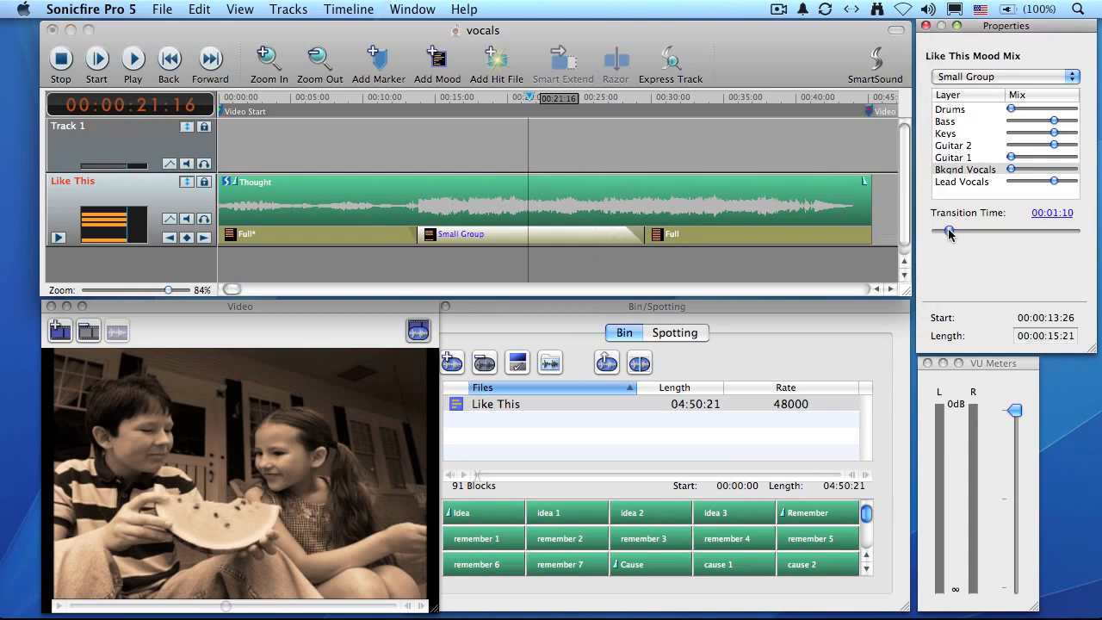
click(609, 101)
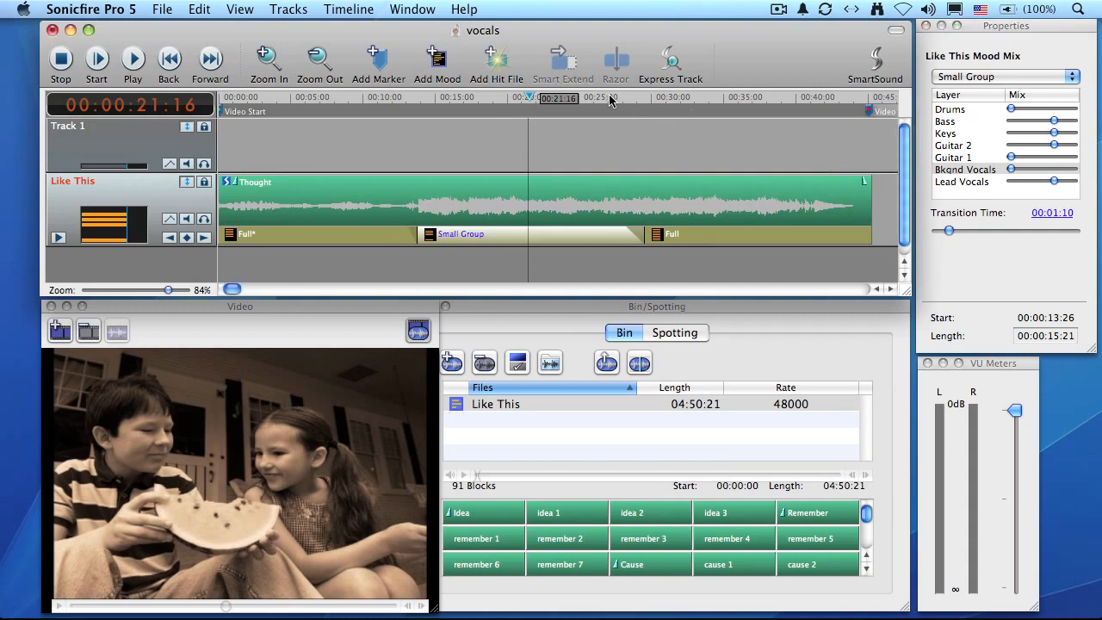
click(610, 101)
key(space)
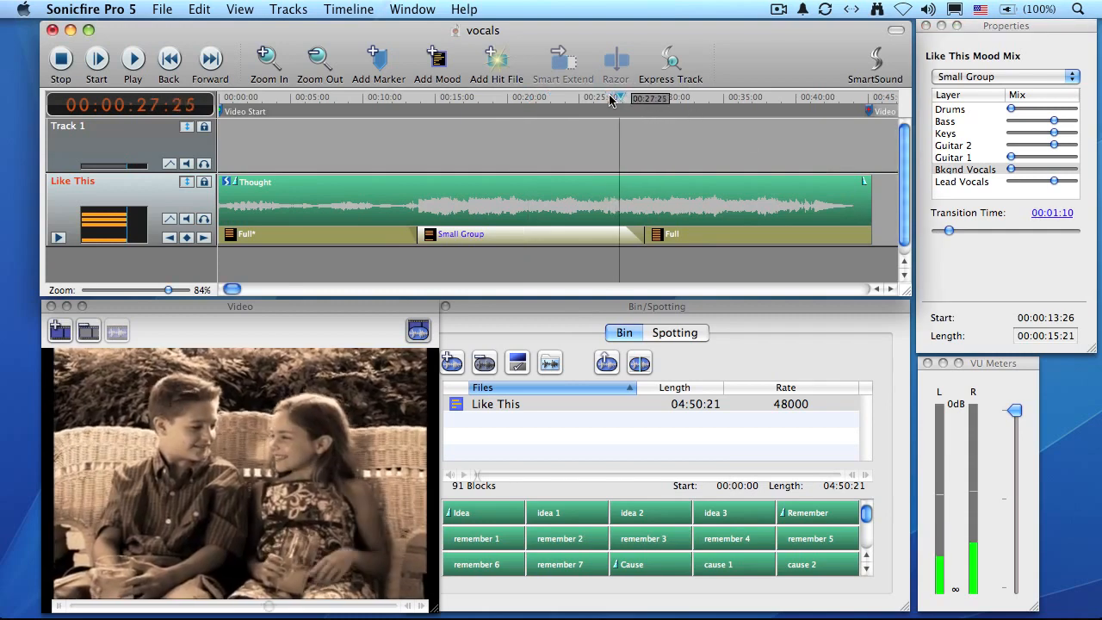
Step: Move the change from the Small Group section to the last Full section earlier, to the whispering shot at 00:00:28:21
key(space)
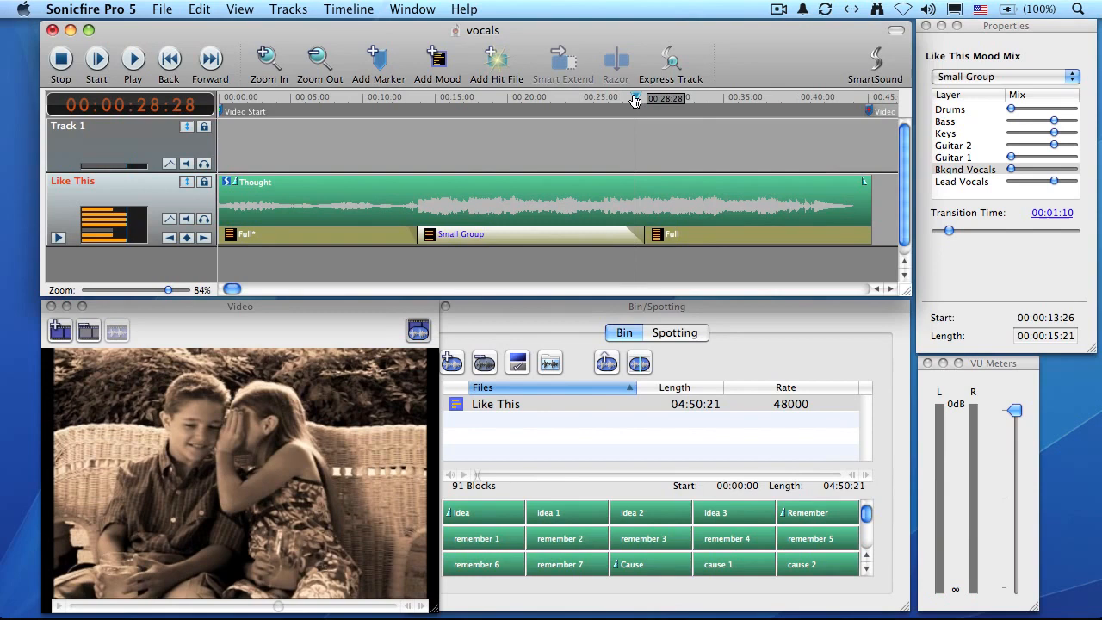
click(632, 101)
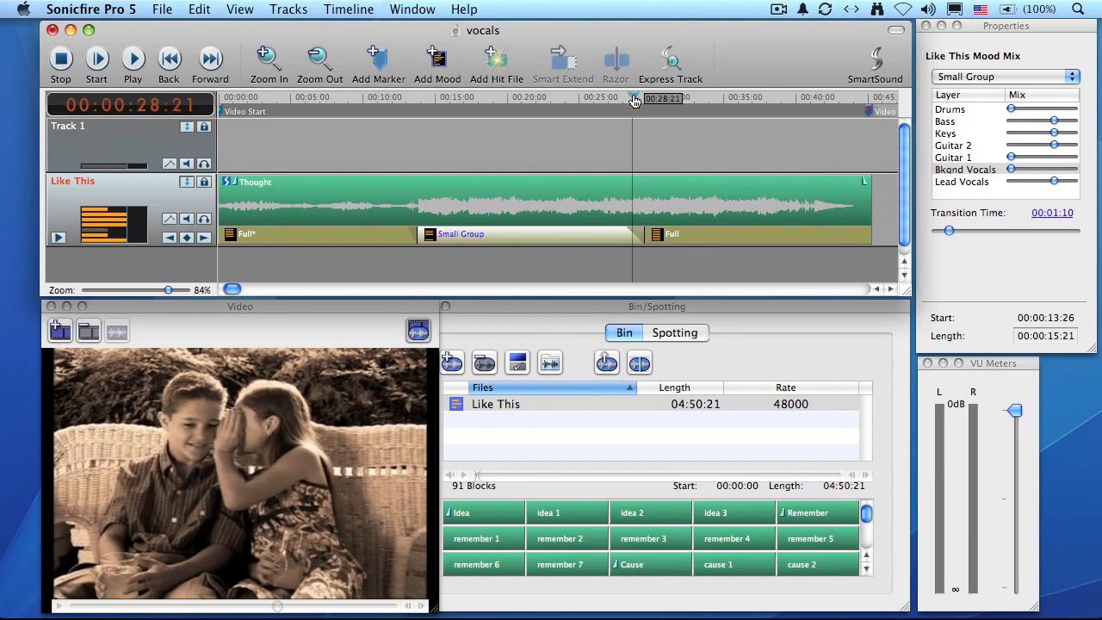
click(647, 236)
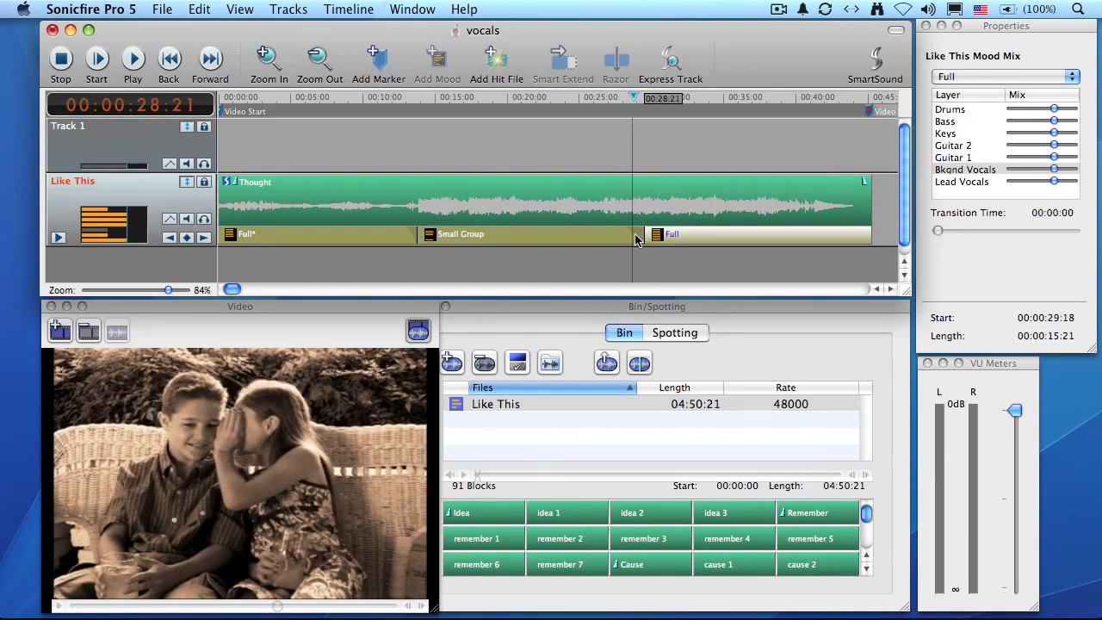
drag(642, 233, 632, 233)
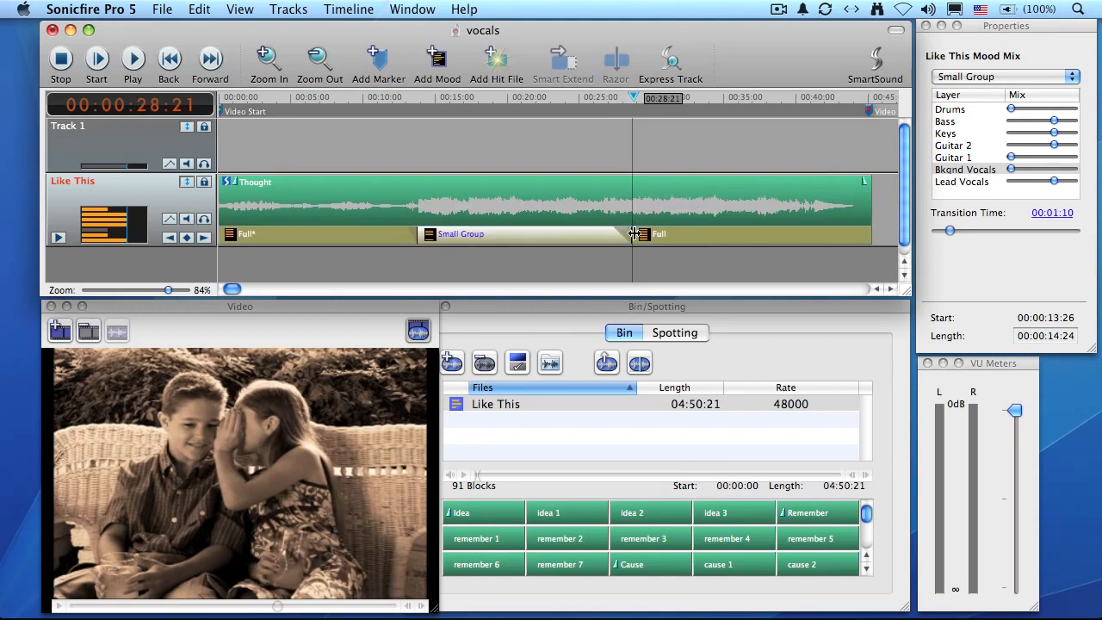
Step: Check the video frame at 00:00:34:21 and play the soundtrack from within the Small Group section toward the final Full section
click(719, 103)
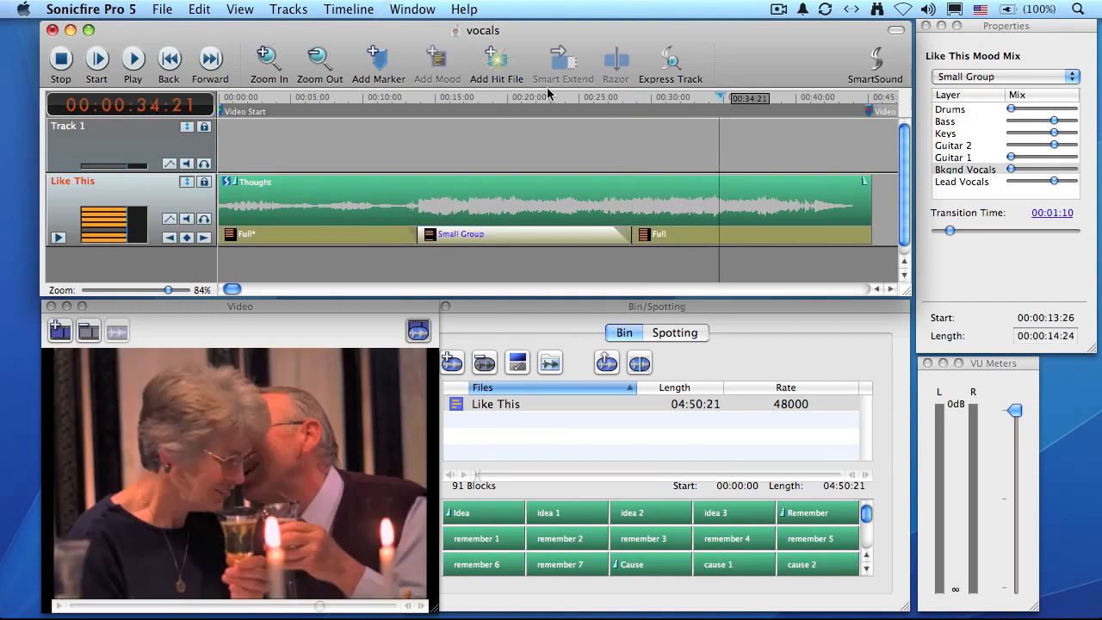
drag(547, 89, 549, 94)
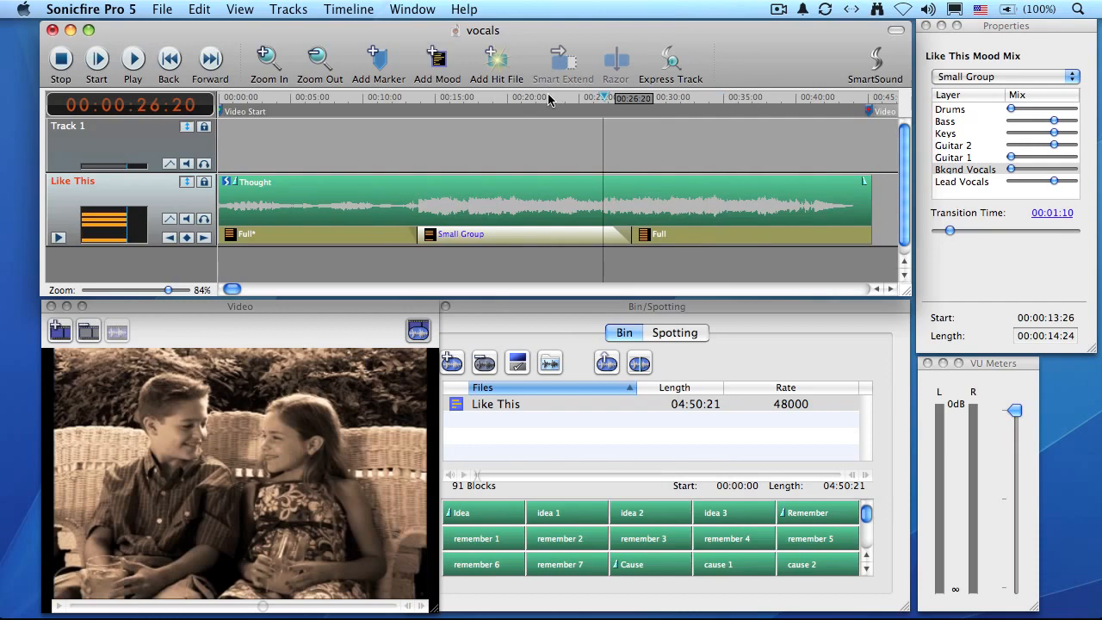
key(space)
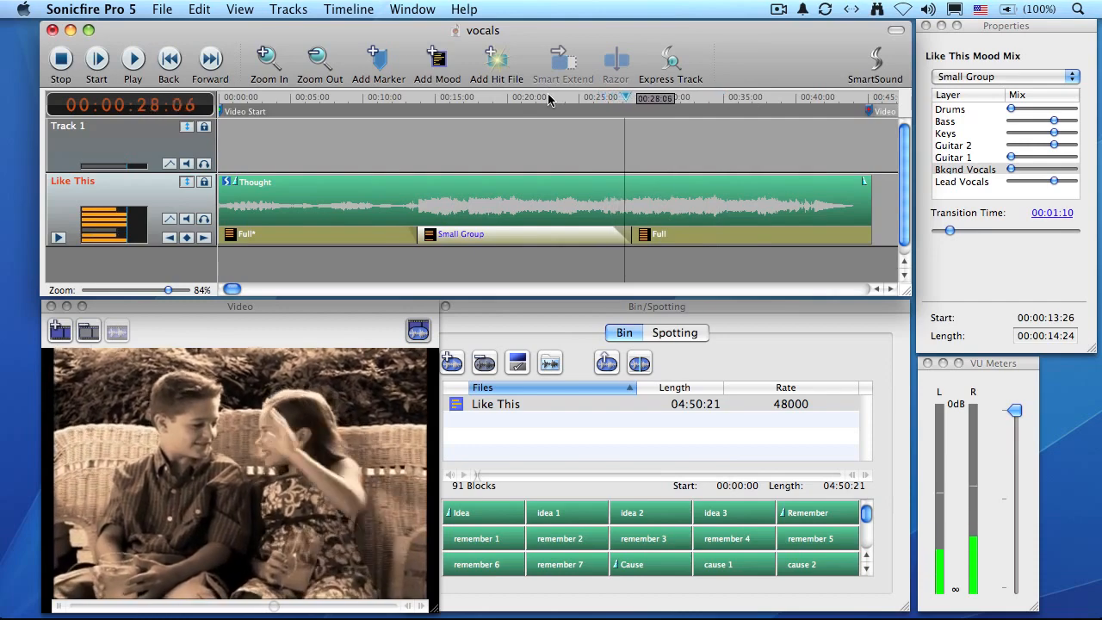